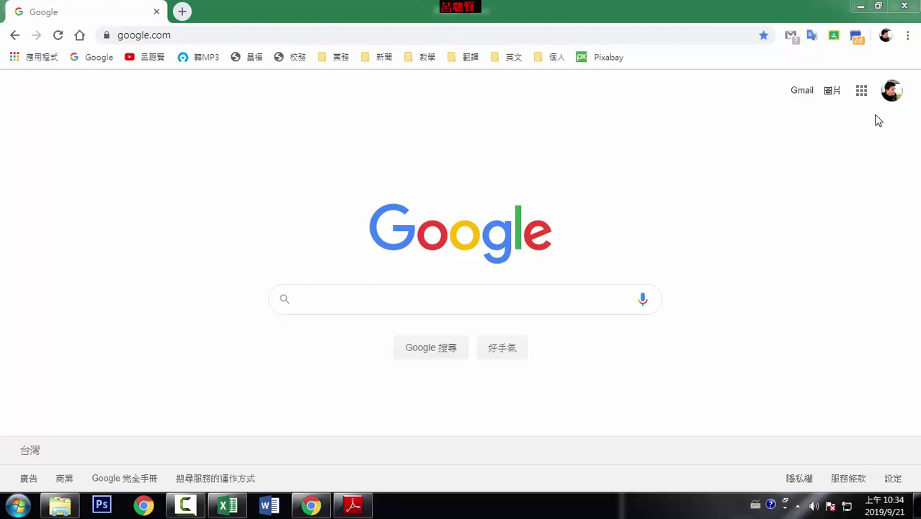
- Toggle the apps grid on google.com, then open the Google Account home page from the profile avatar
click(861, 92)
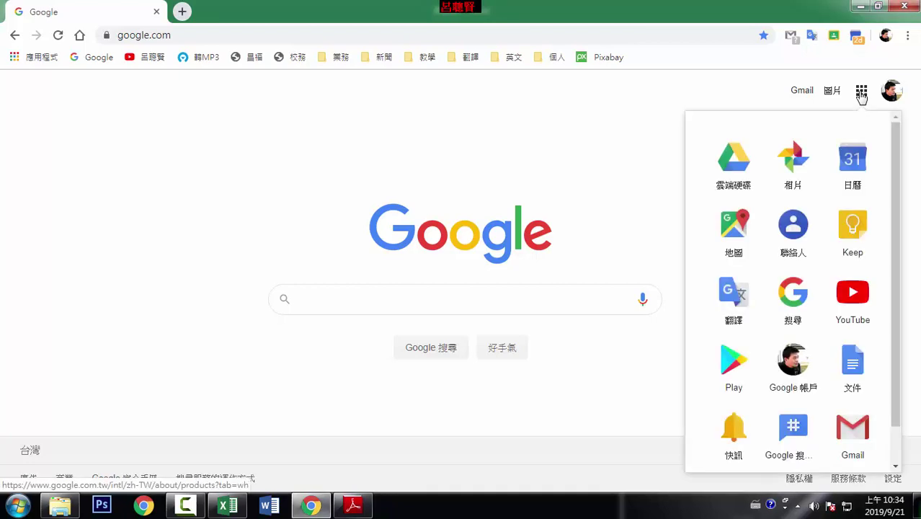
click(862, 93)
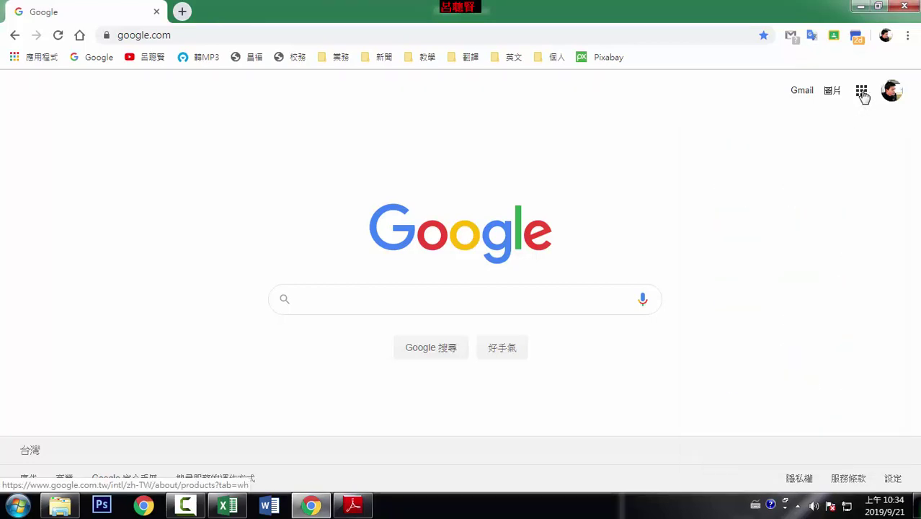
click(862, 93)
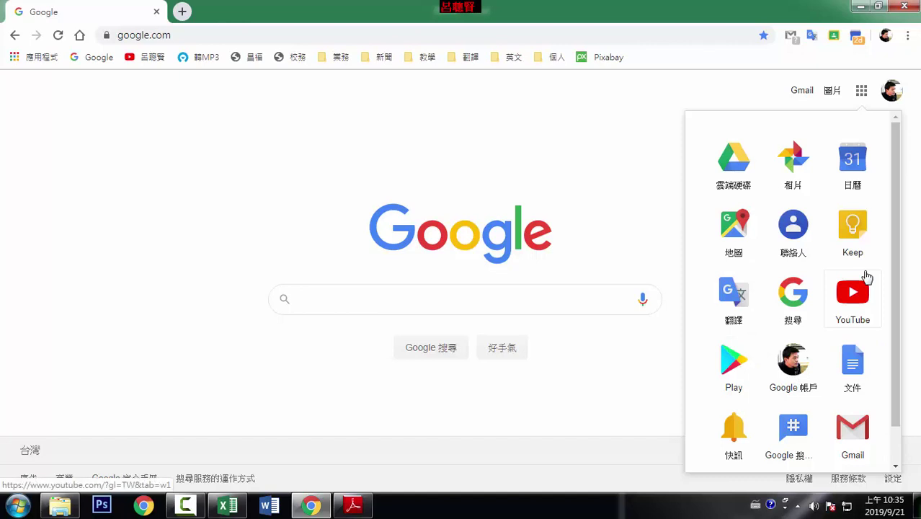
click(893, 92)
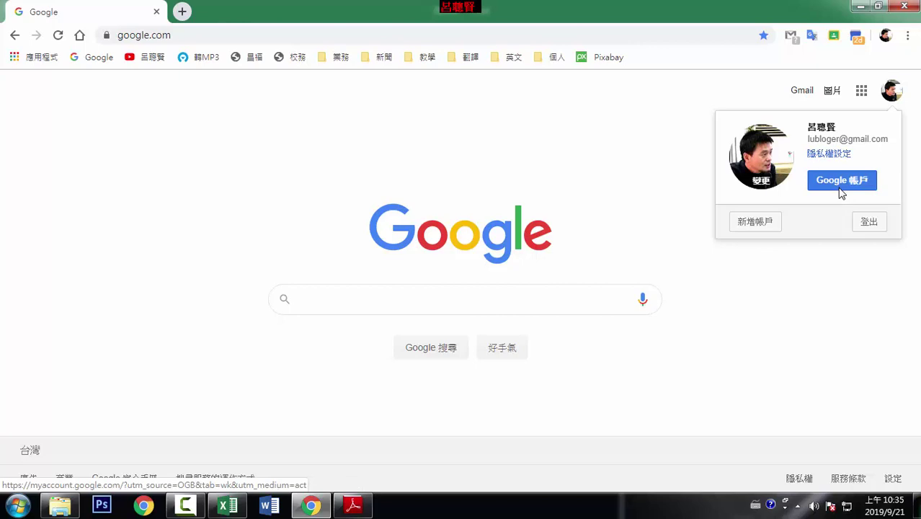
click(841, 184)
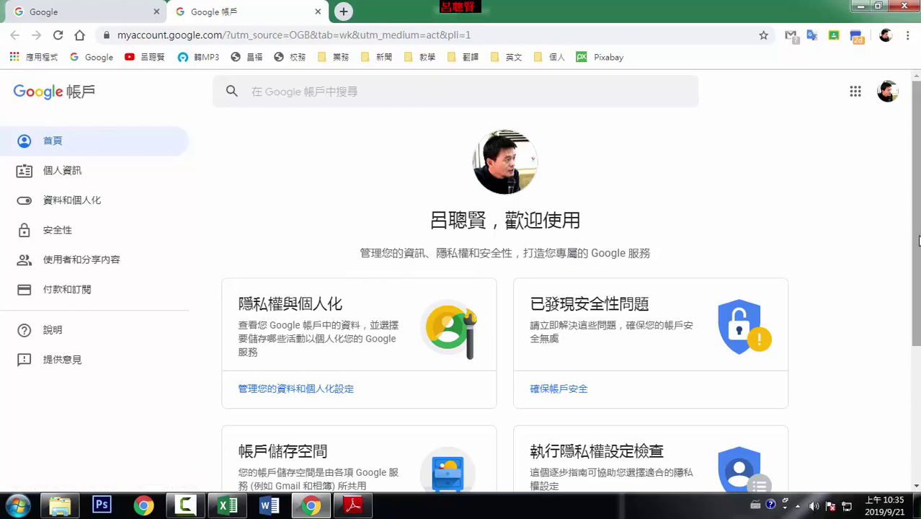
- Go to 資料和個人化 and open the language page showing 繁體中文 (台灣)
scroll(918, 240, down, 3)
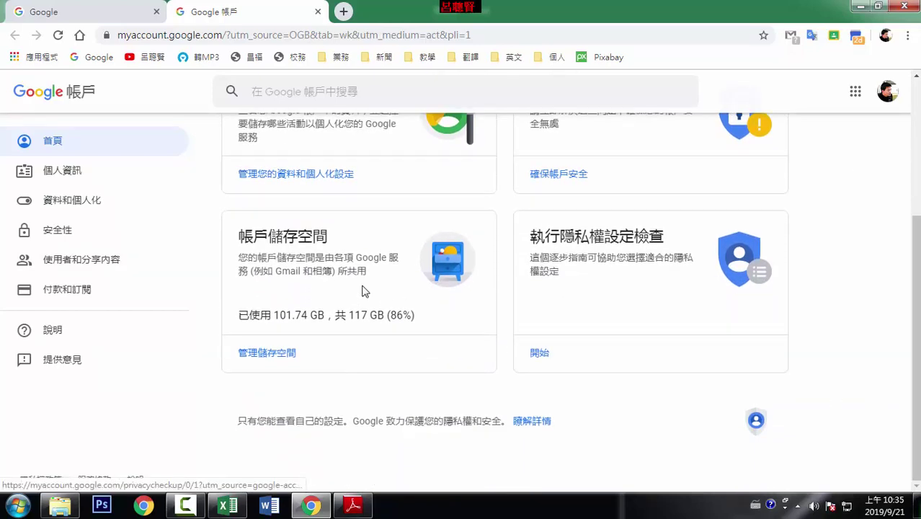
click(61, 174)
click(69, 208)
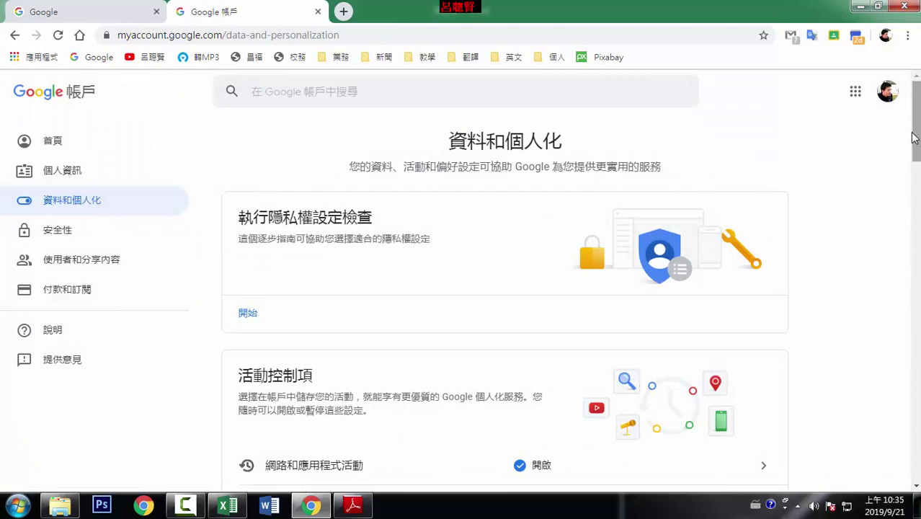
drag(913, 137, 910, 413)
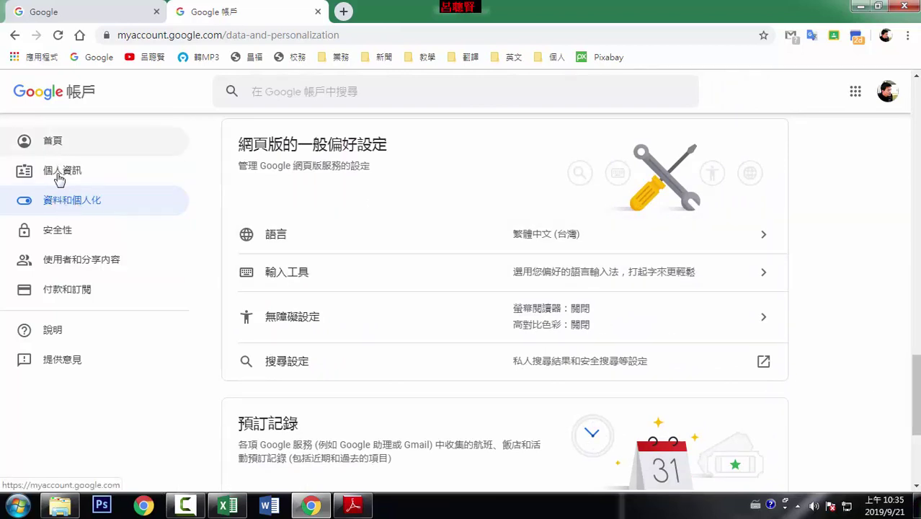
click(561, 244)
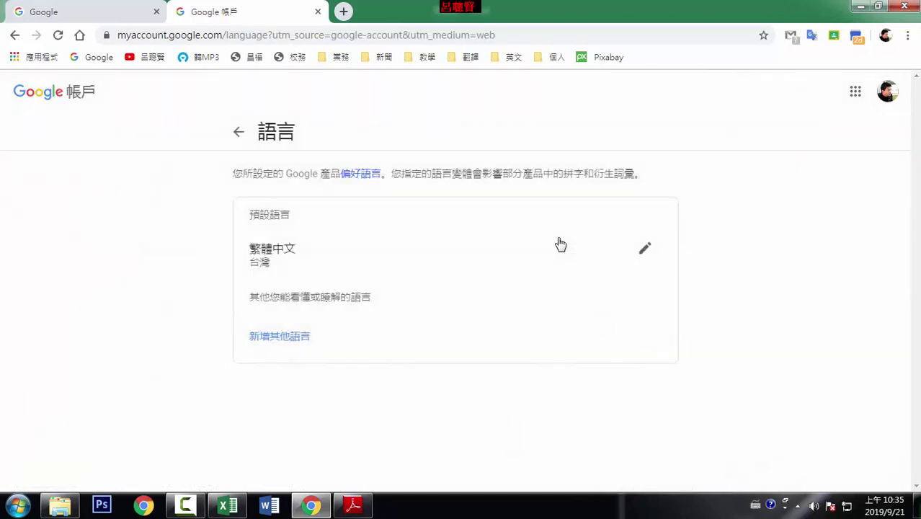
- Add 日本語 as a language and move it up to become the account's default language
click(293, 343)
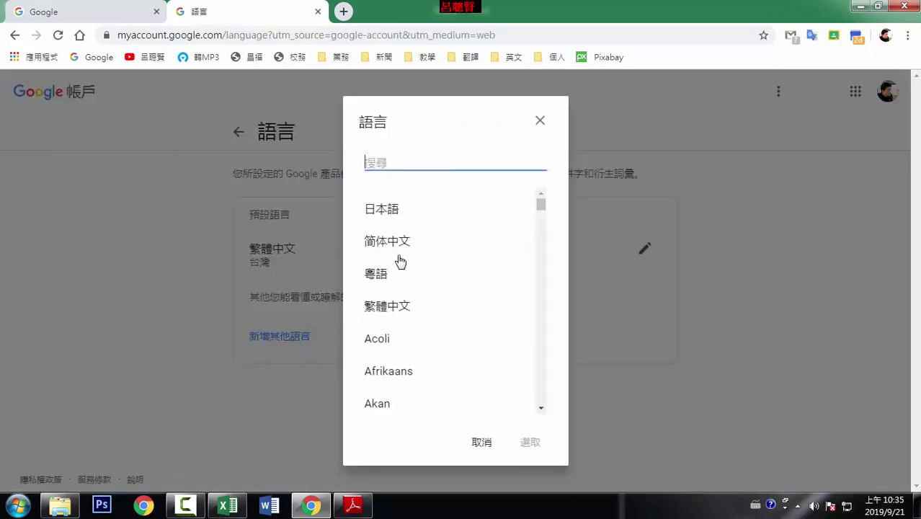
click(387, 213)
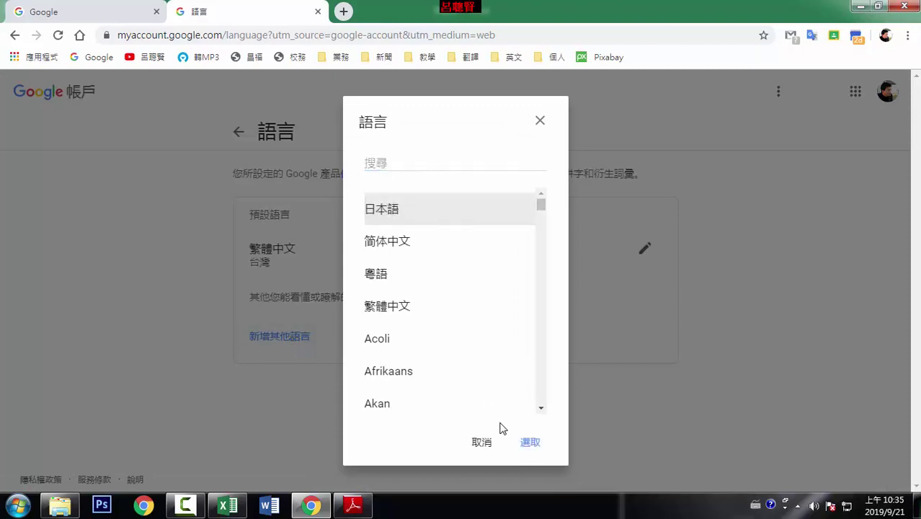
click(530, 443)
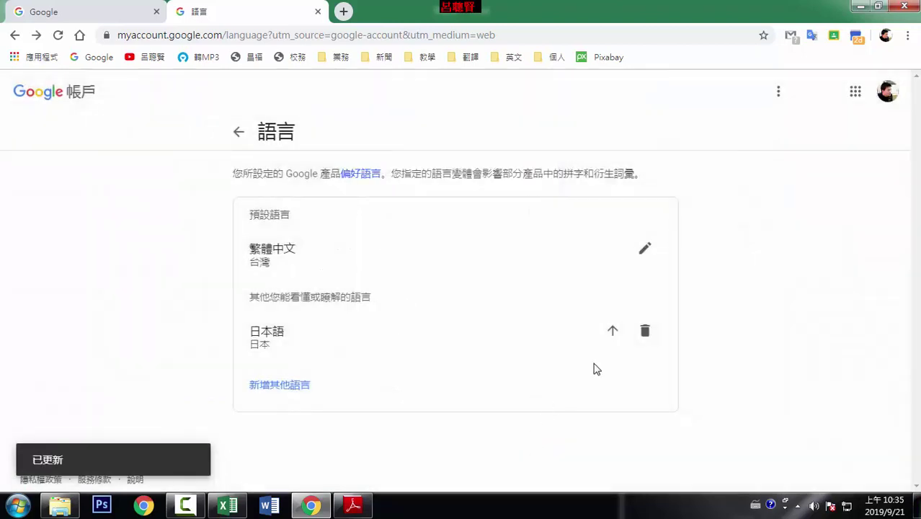
click(613, 333)
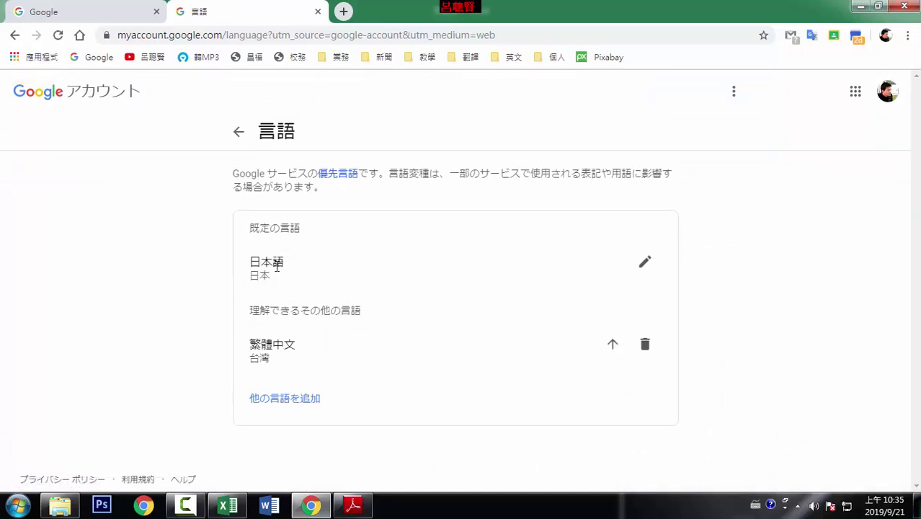
click(855, 92)
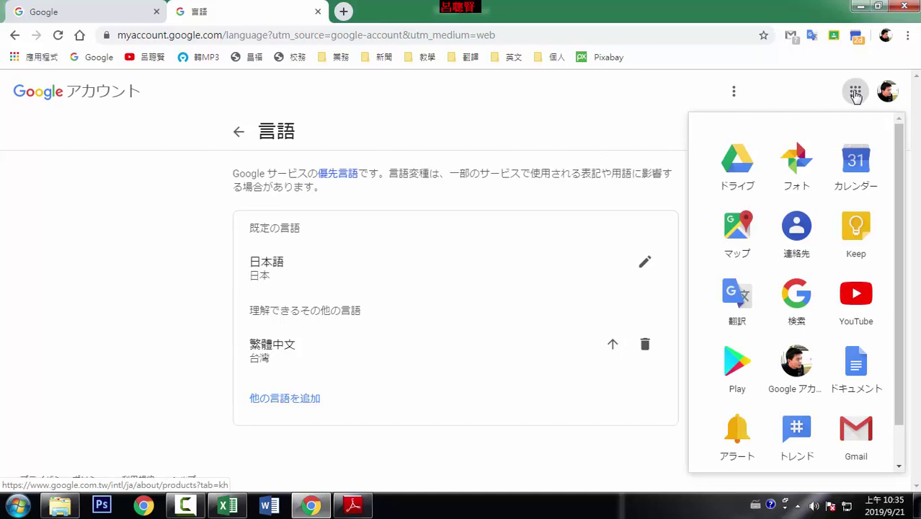
- Add English (Hong Kong) and move it up twice to make it the default language
click(306, 417)
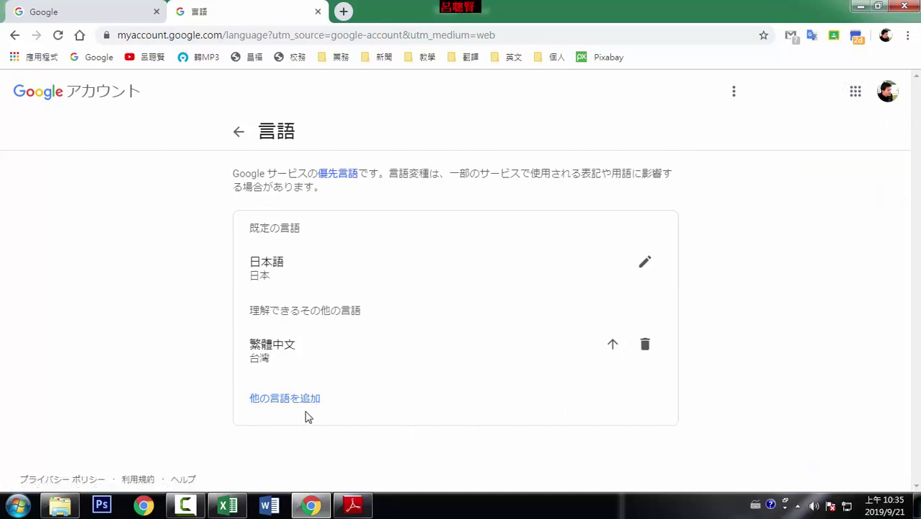
click(302, 403)
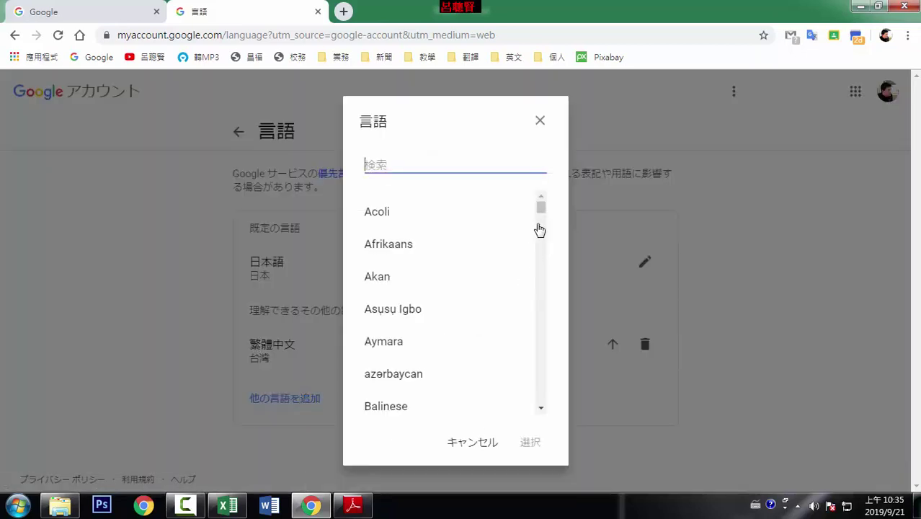
drag(541, 209, 537, 231)
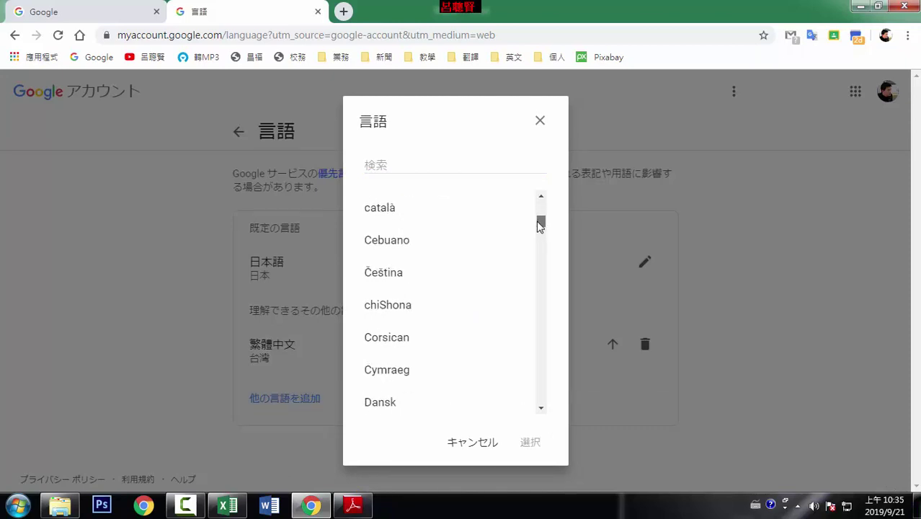
click(389, 371)
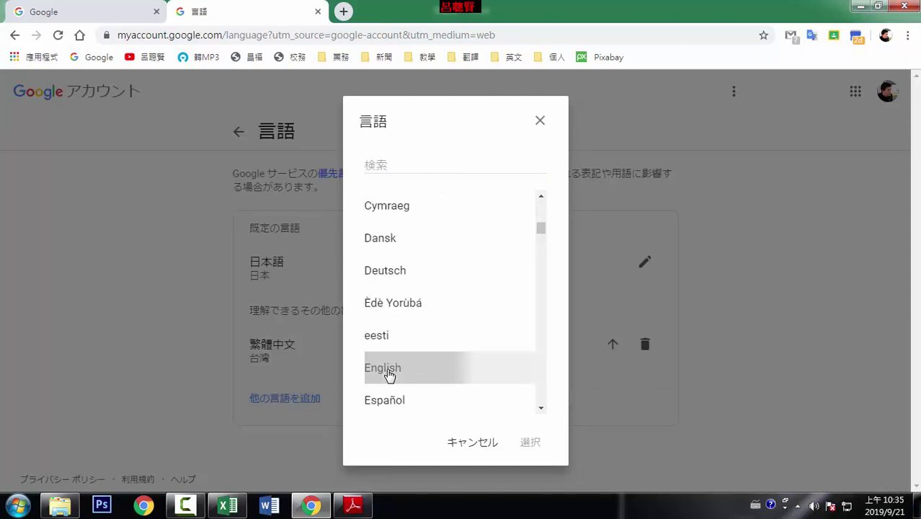
click(531, 443)
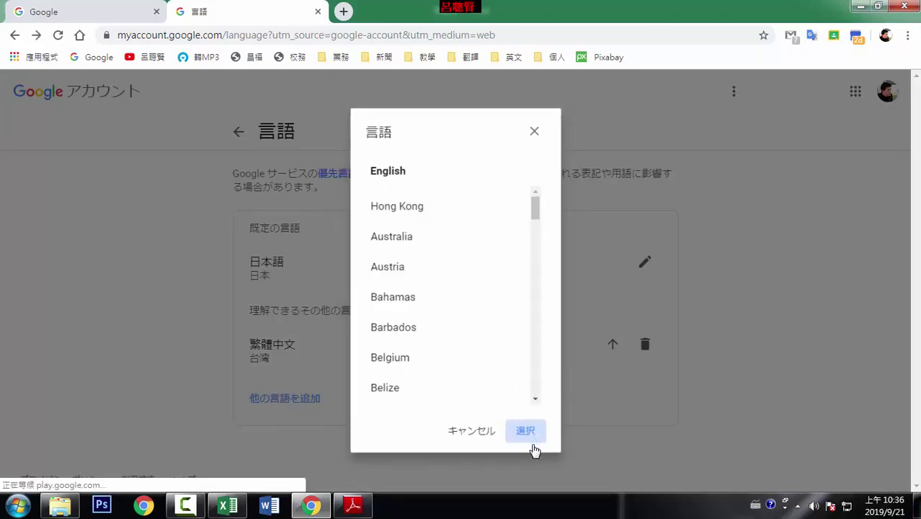
click(611, 392)
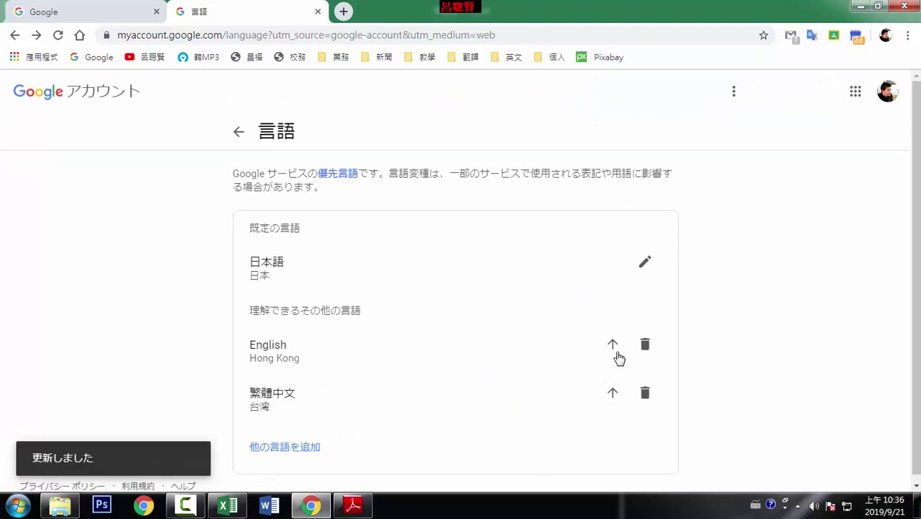
click(612, 344)
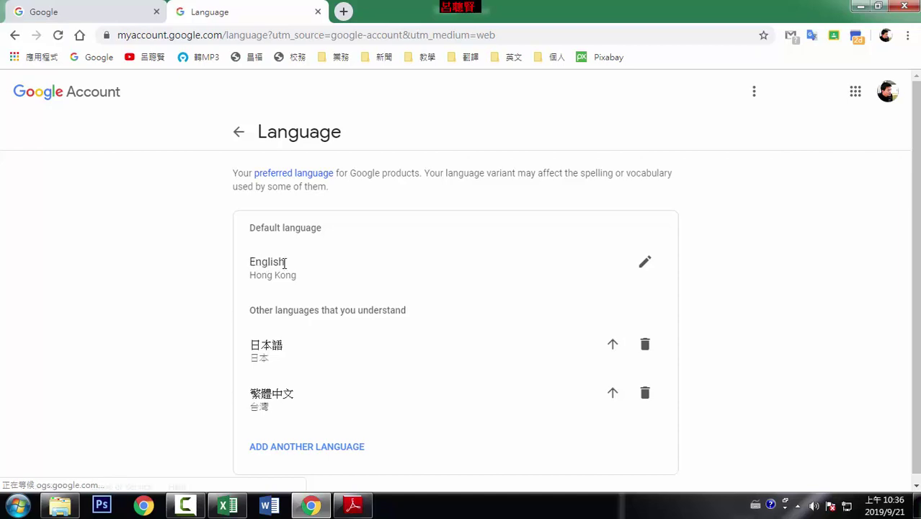
- Reorder the languages so 繁體中文 (台灣) is default again, above English (Hong Kong) and 日本語
click(857, 99)
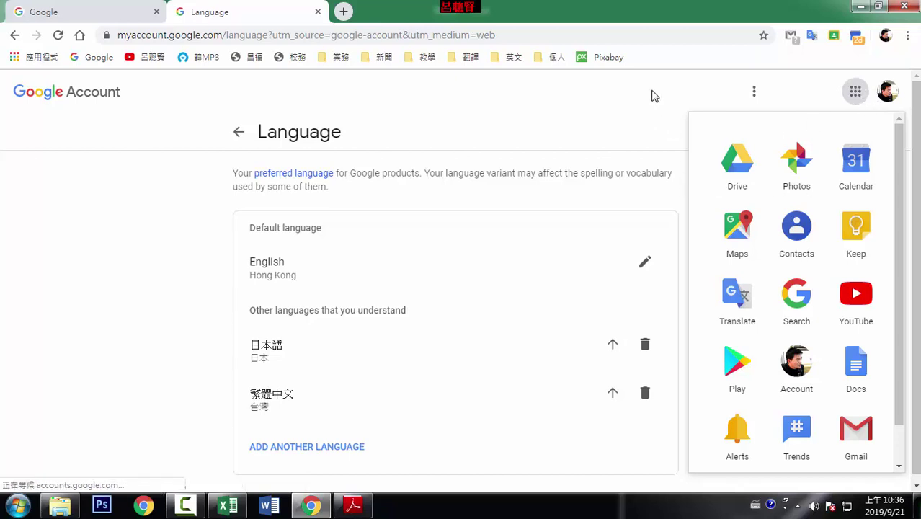
click(613, 396)
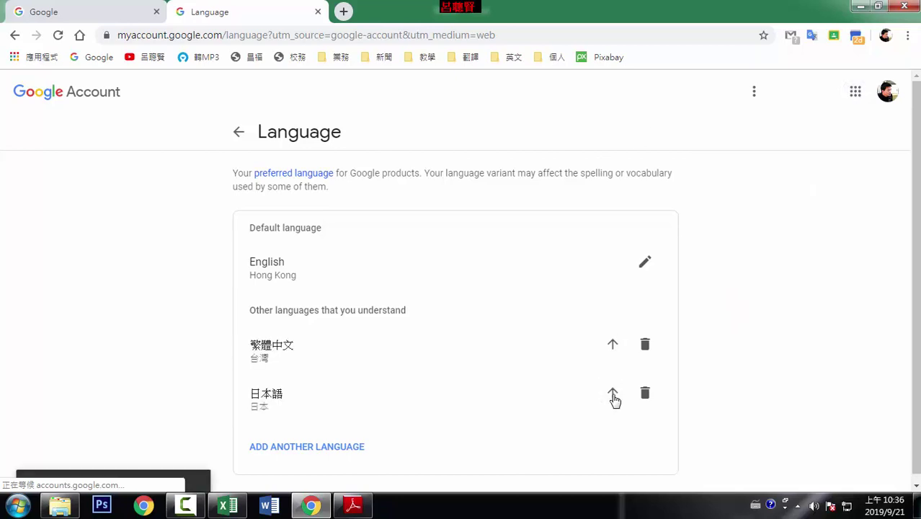
click(613, 397)
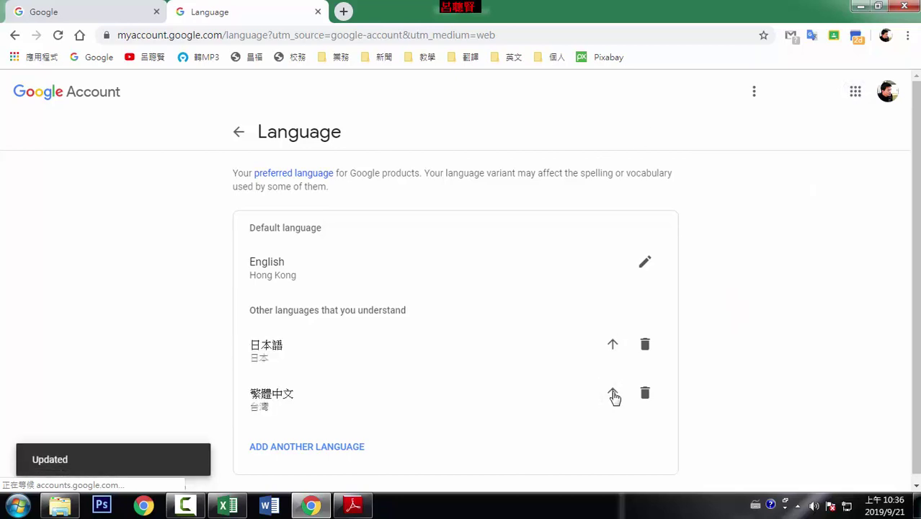
click(613, 397)
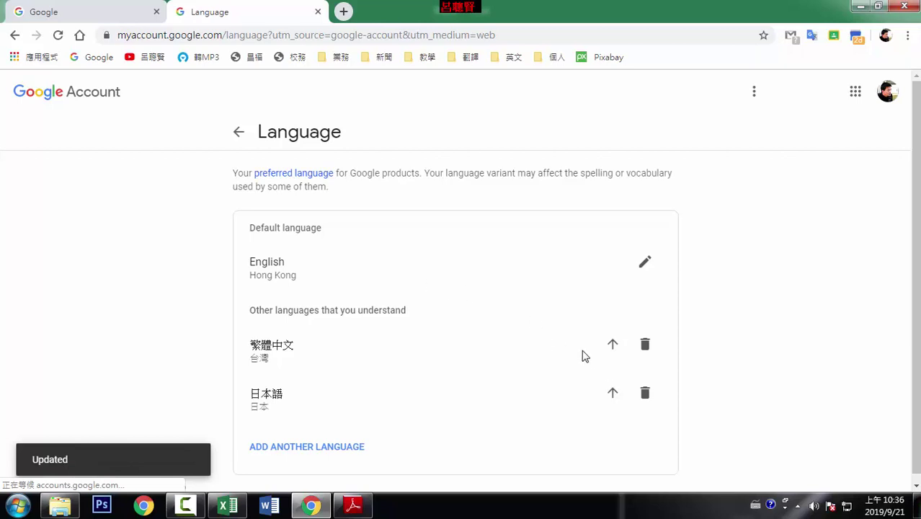
click(614, 351)
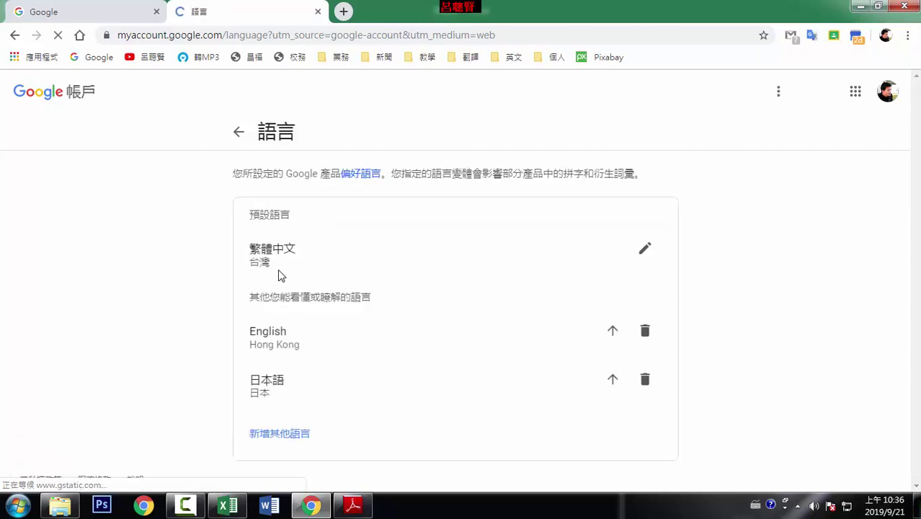
- Delete English (Hong Kong) and 日本語 from the other languages, leaving only 繁體中文 (台灣)
click(856, 92)
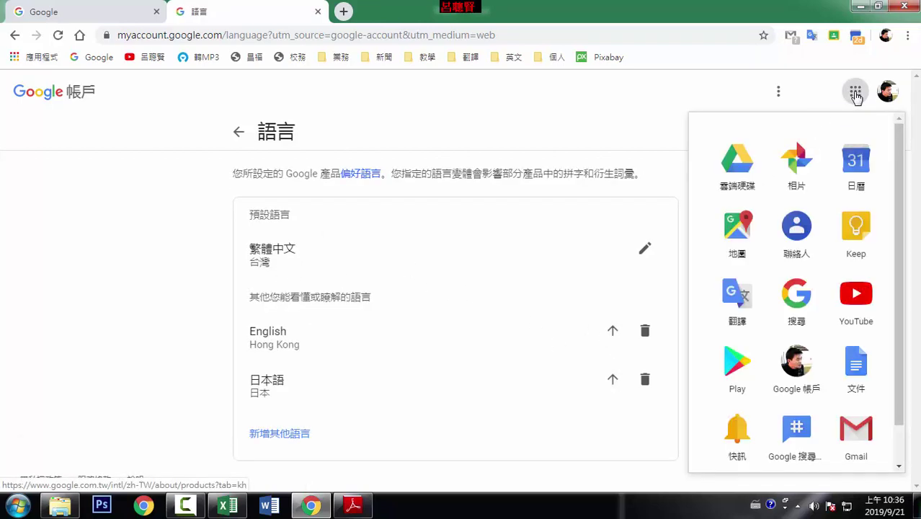
click(755, 98)
click(855, 94)
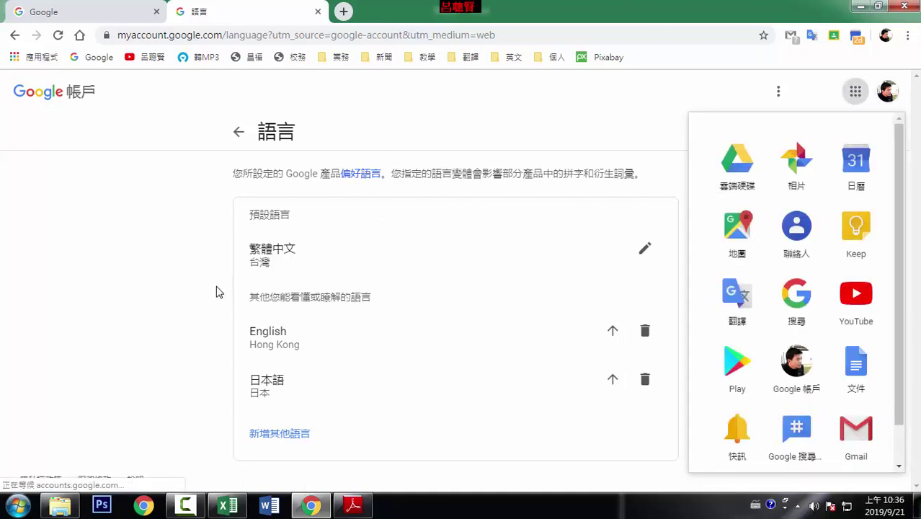
click(184, 289)
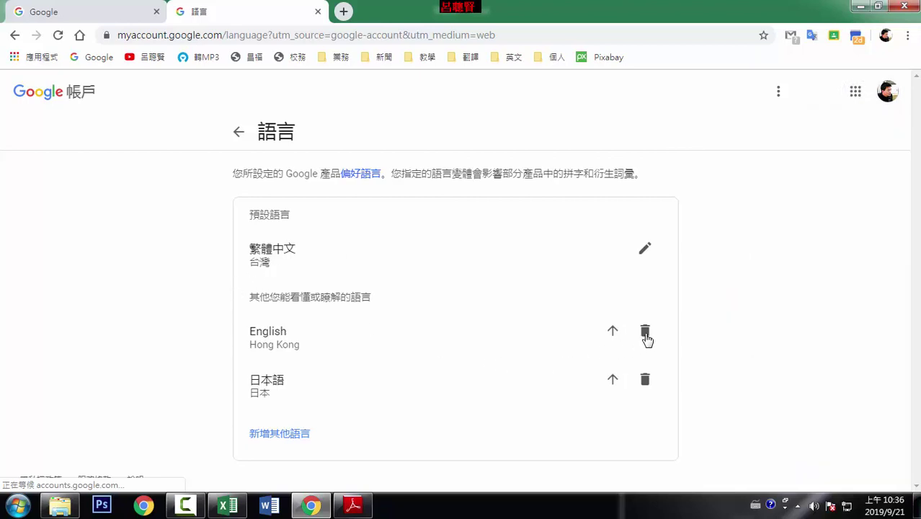
click(645, 333)
click(645, 335)
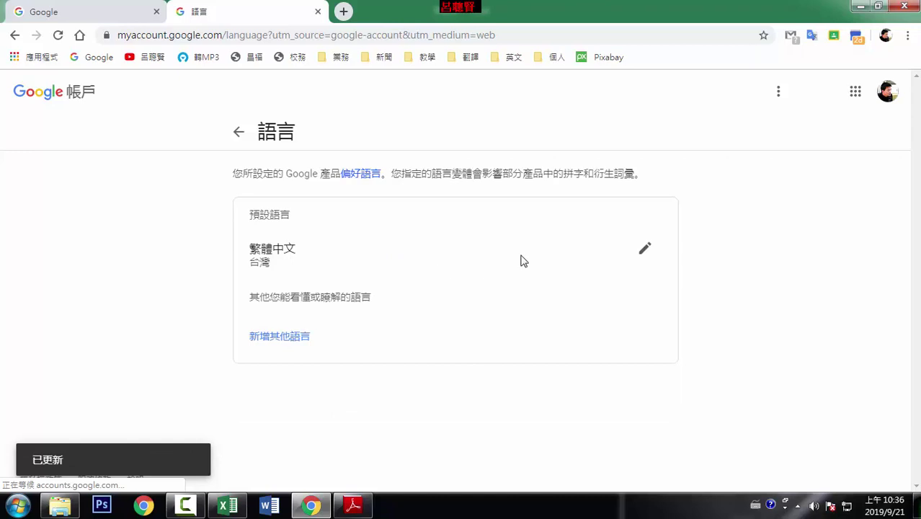
- Return to the Google Account home page through the profile avatar menu
click(857, 94)
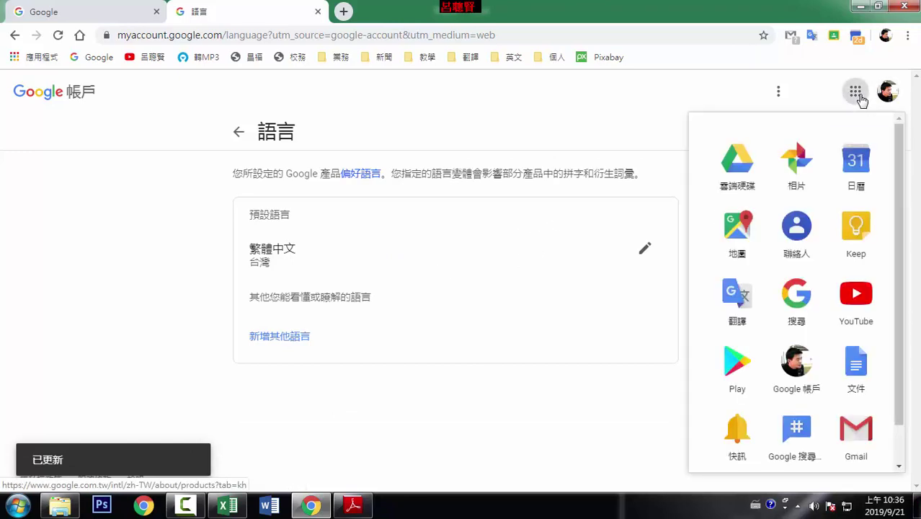
click(719, 88)
click(887, 93)
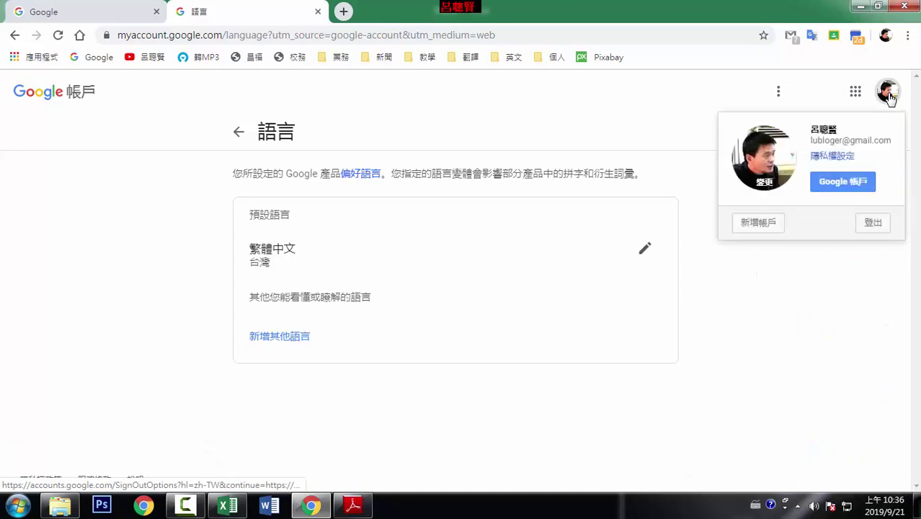
click(847, 183)
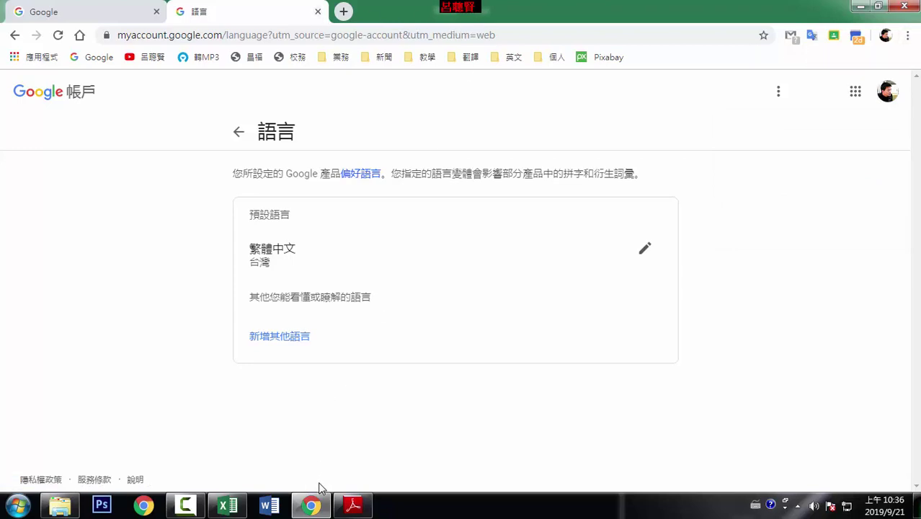
- Open Chrome's 設定 and expand the advanced 語言 section
click(908, 37)
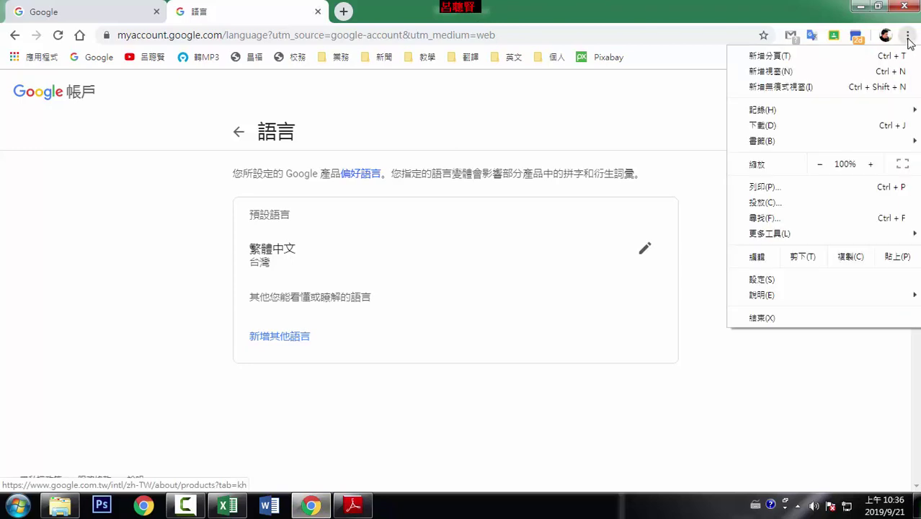
click(762, 280)
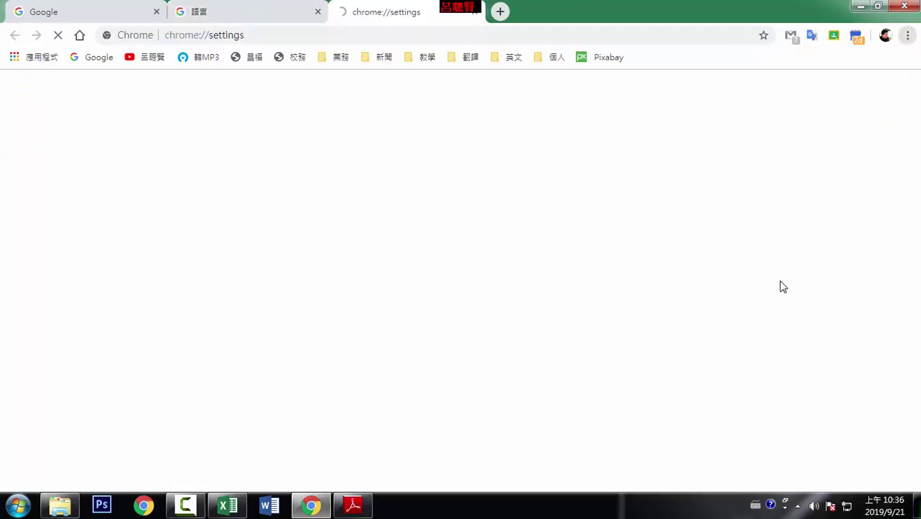
drag(917, 153, 896, 411)
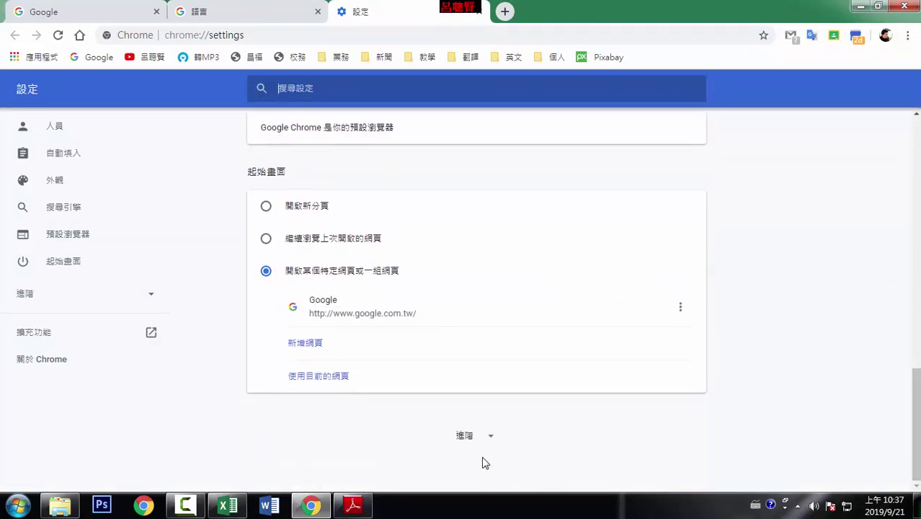
click(468, 440)
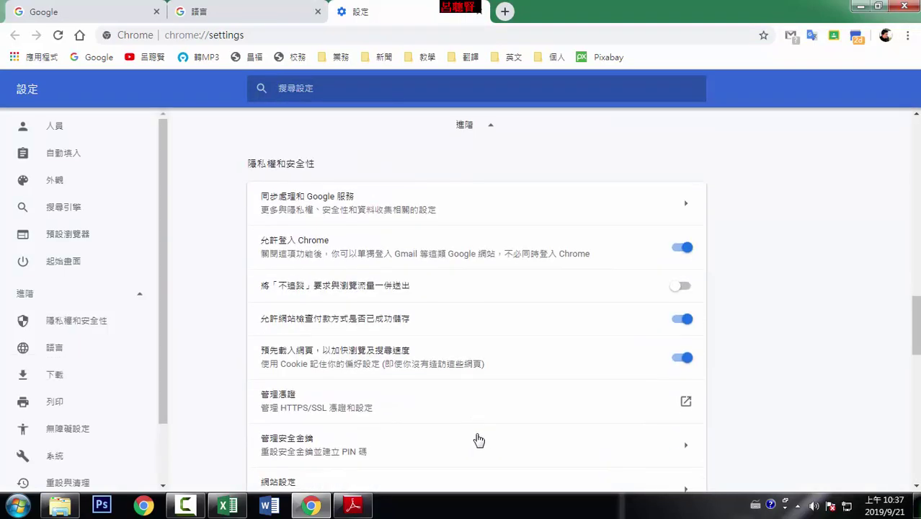
scroll(479, 440, down, 3)
scroll(477, 438, down, 2)
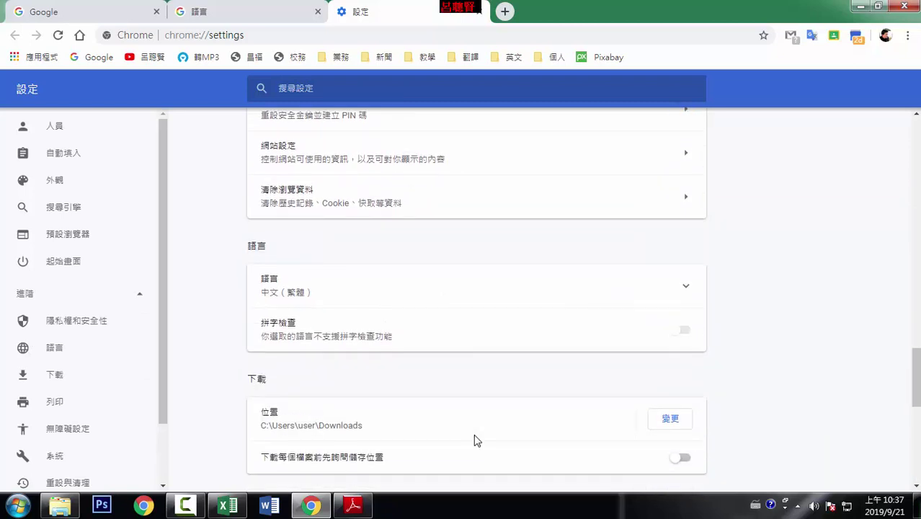
click(287, 297)
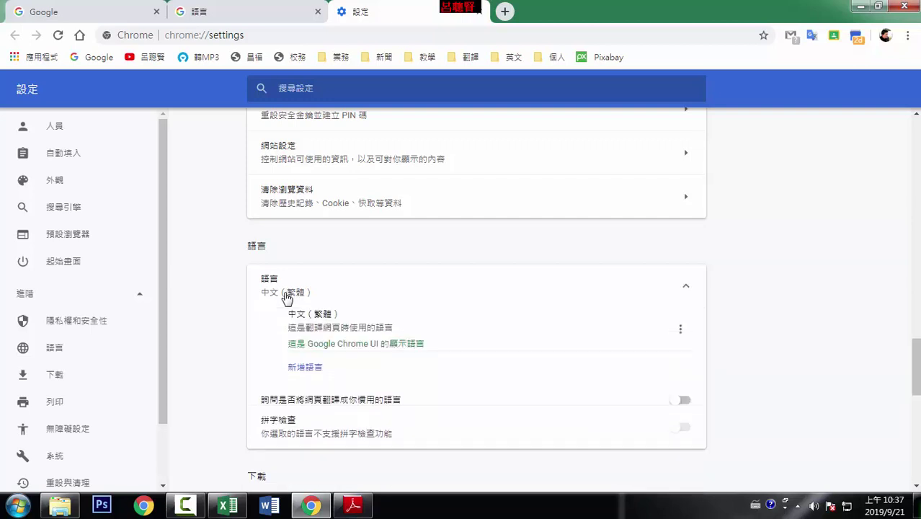
- Add 英文 - English to Chrome's language list below 中文（繁體）
click(308, 368)
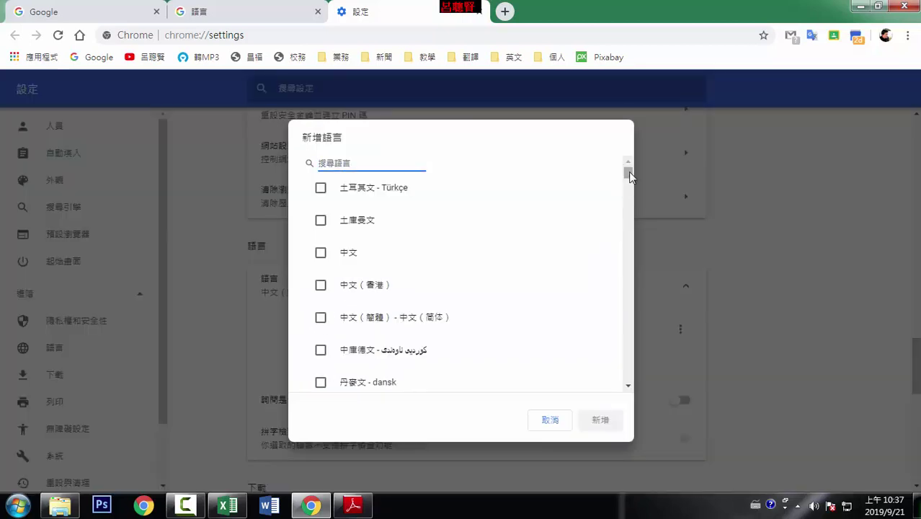
drag(628, 171, 621, 279)
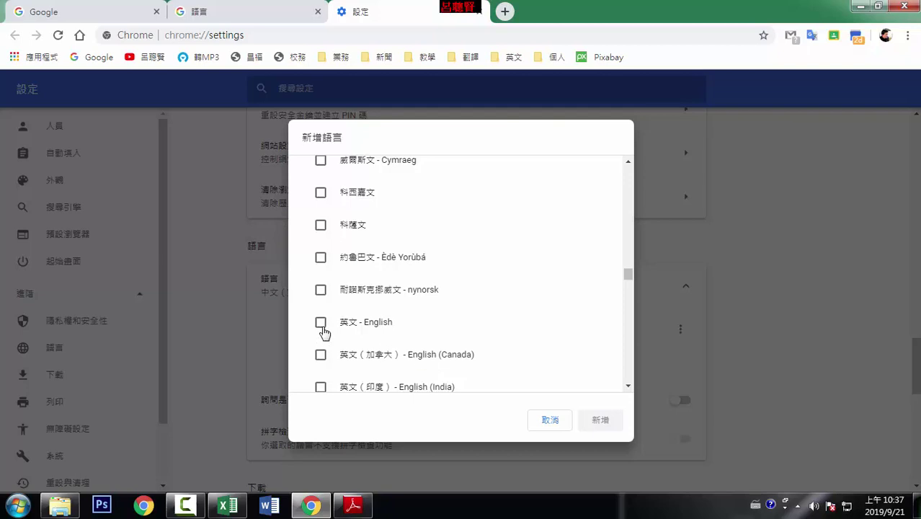
click(322, 328)
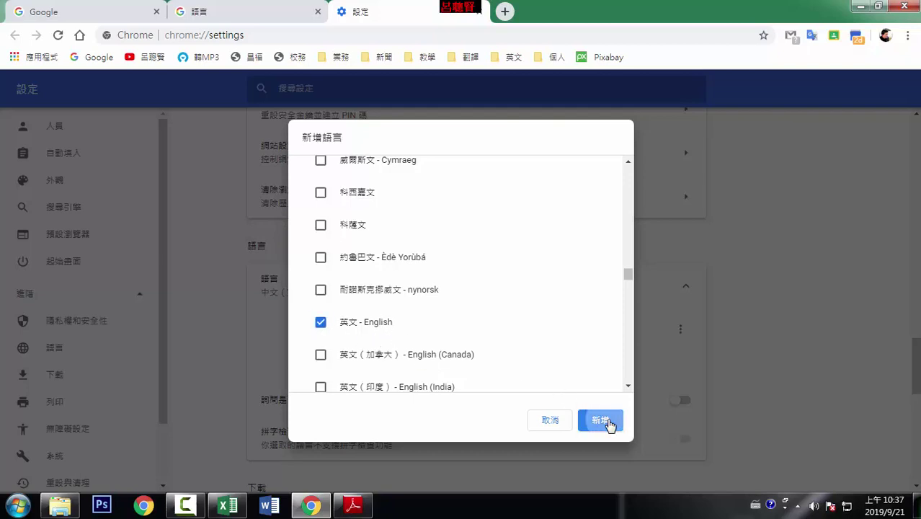
click(600, 421)
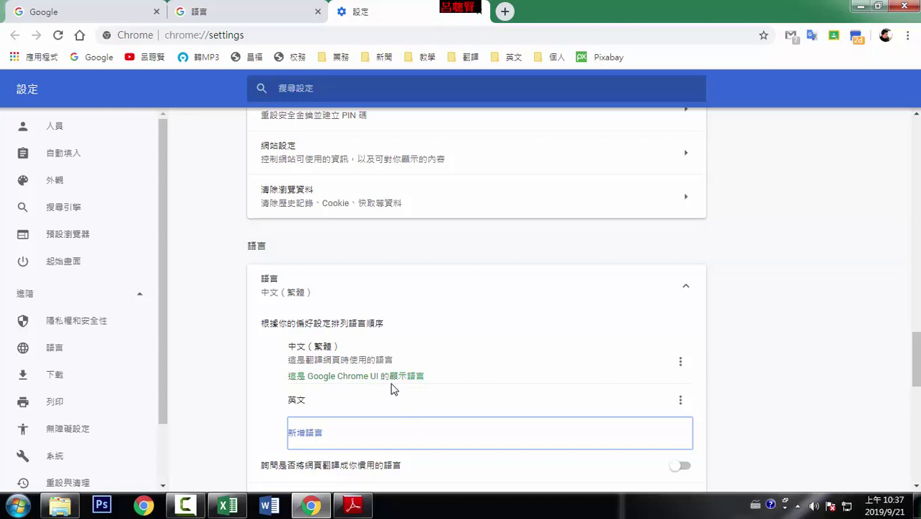
- Set English as Chrome's interface language and relaunch the browser
click(680, 400)
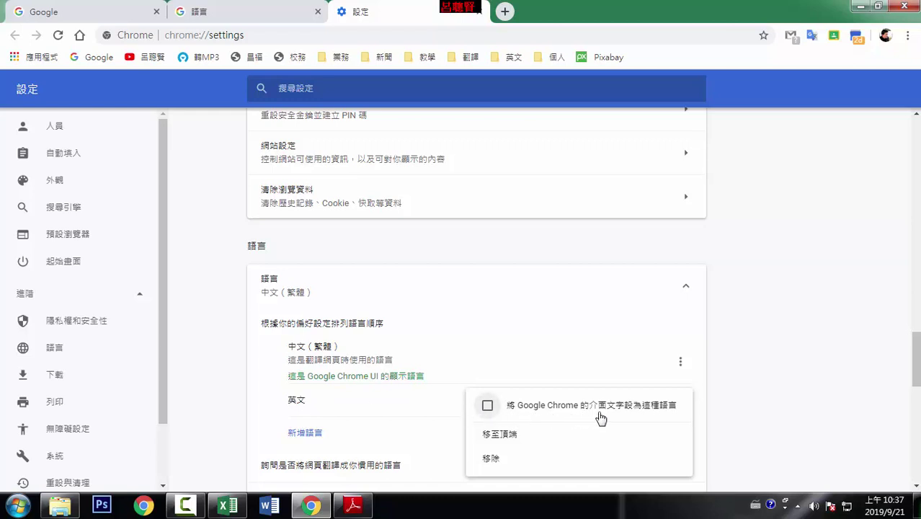
click(487, 405)
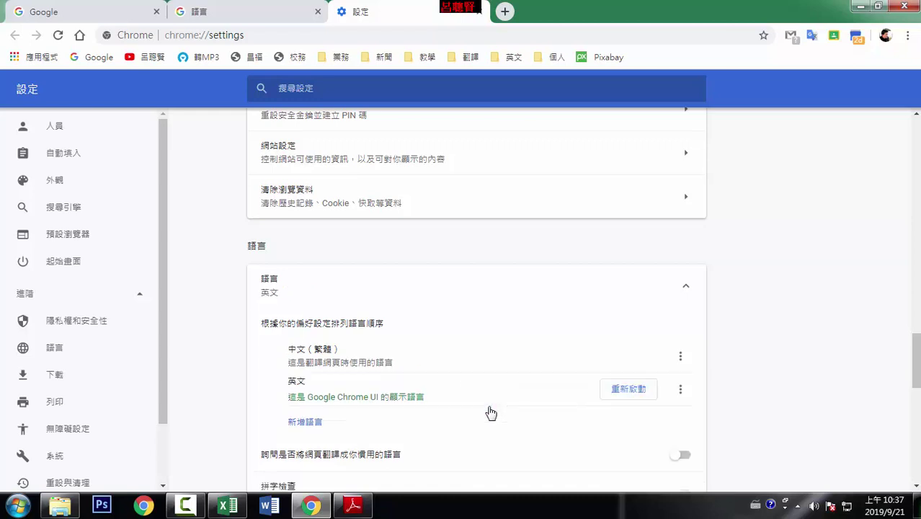
click(641, 393)
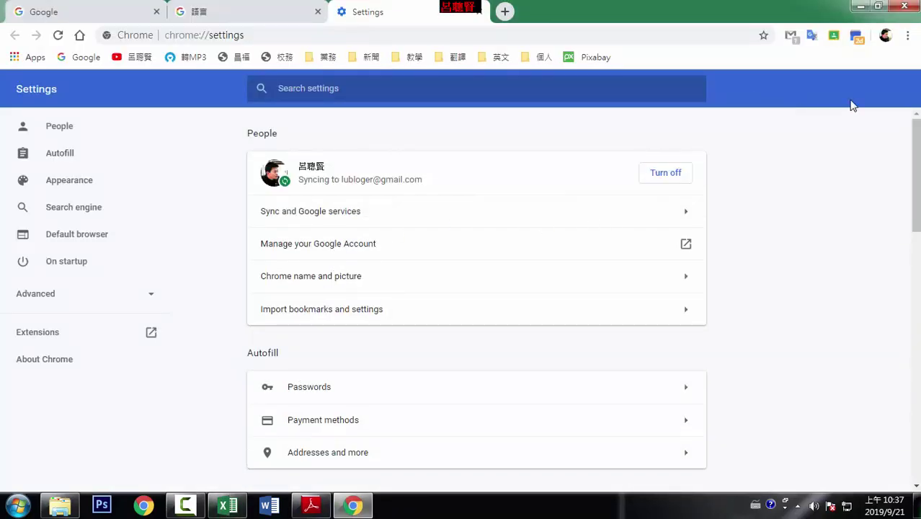
- On the Google homepage, check the apps panel and account details, then open Chrome's main menu
click(87, 58)
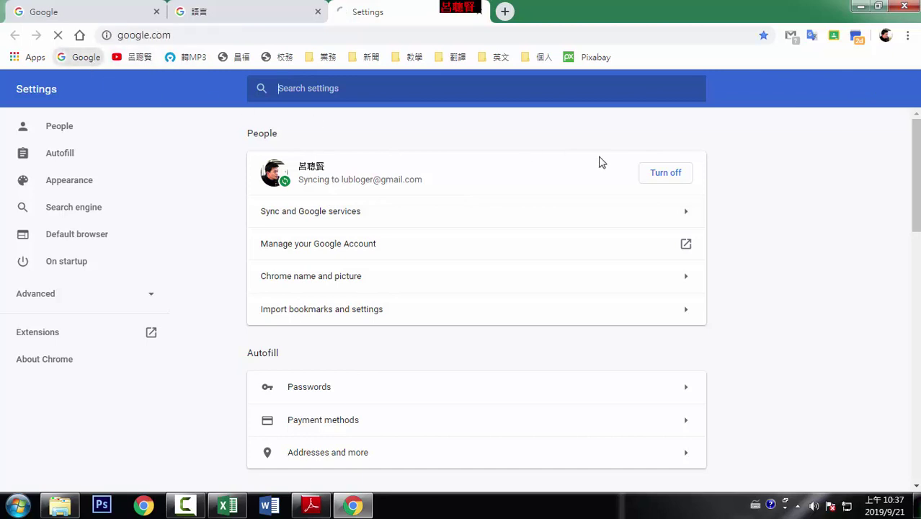
click(860, 91)
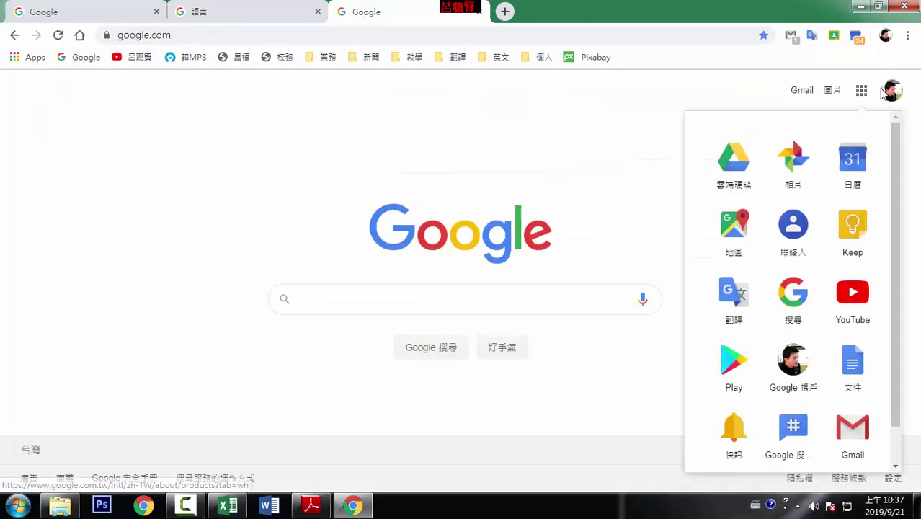
click(907, 36)
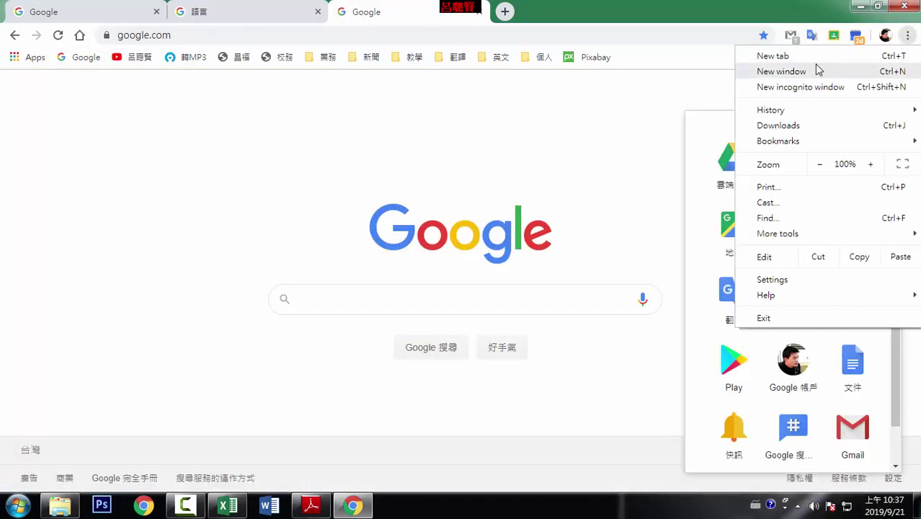
mouse_move(787, 146)
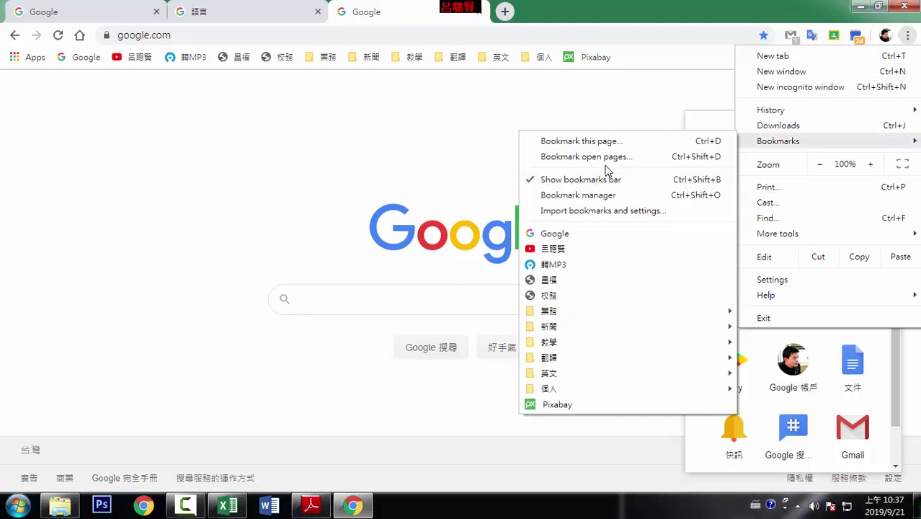
click(607, 111)
click(892, 94)
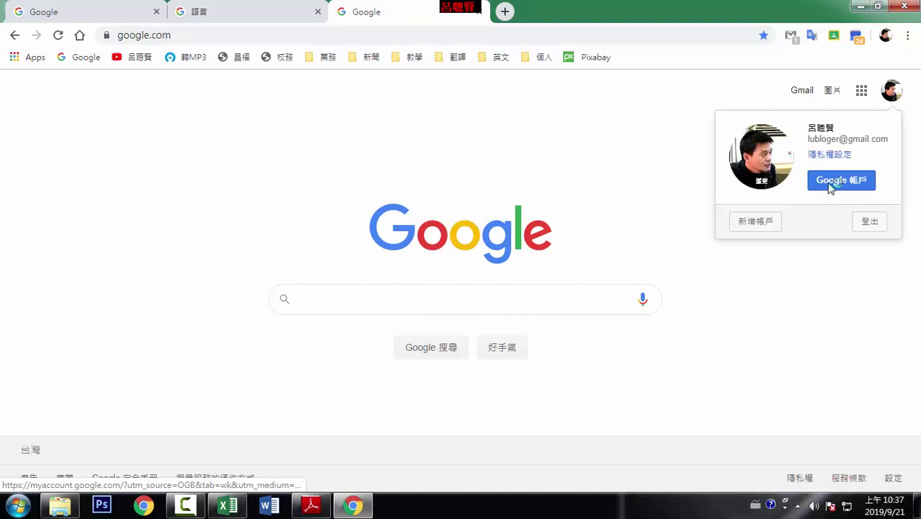
click(730, 101)
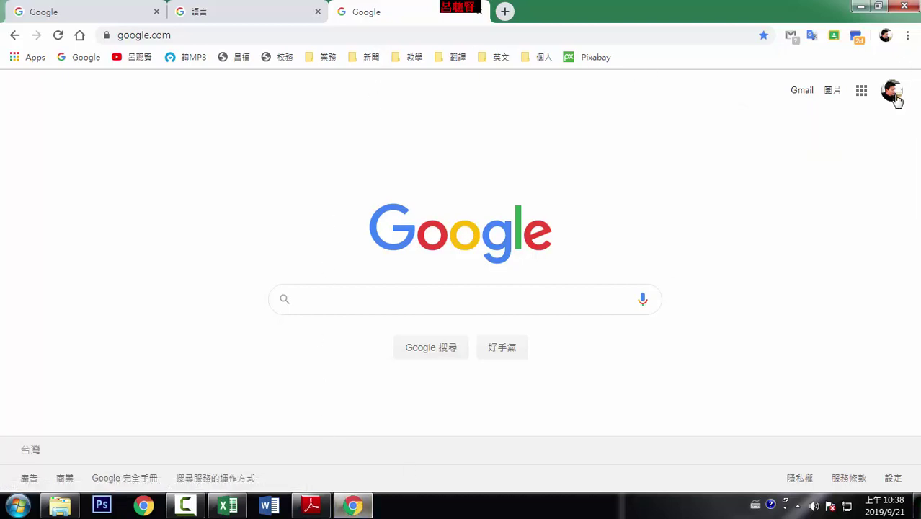
click(907, 37)
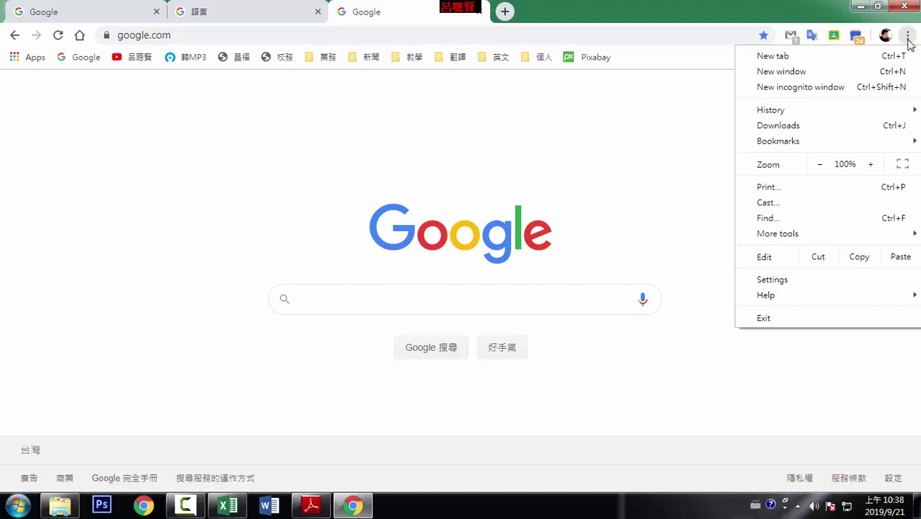
- Open Chrome Settings and expand Advanced > Languages to show the preferred languages
click(785, 283)
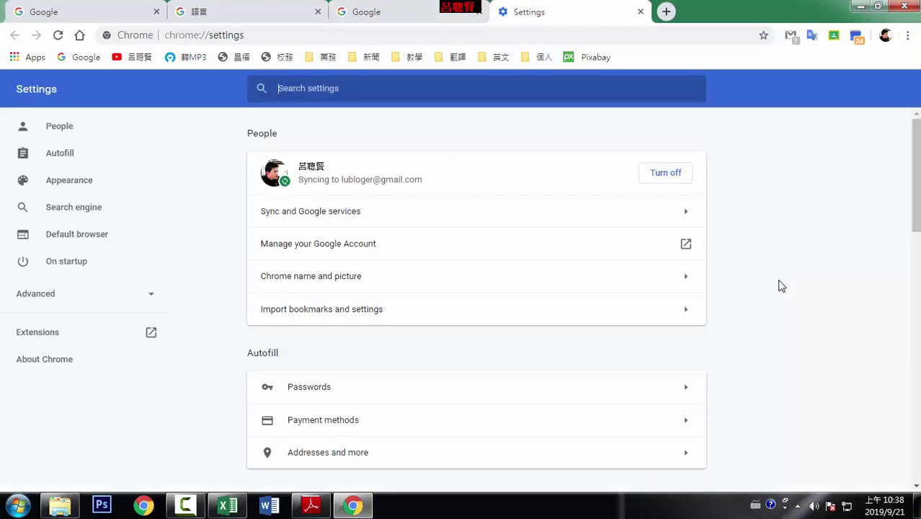
drag(915, 173, 915, 420)
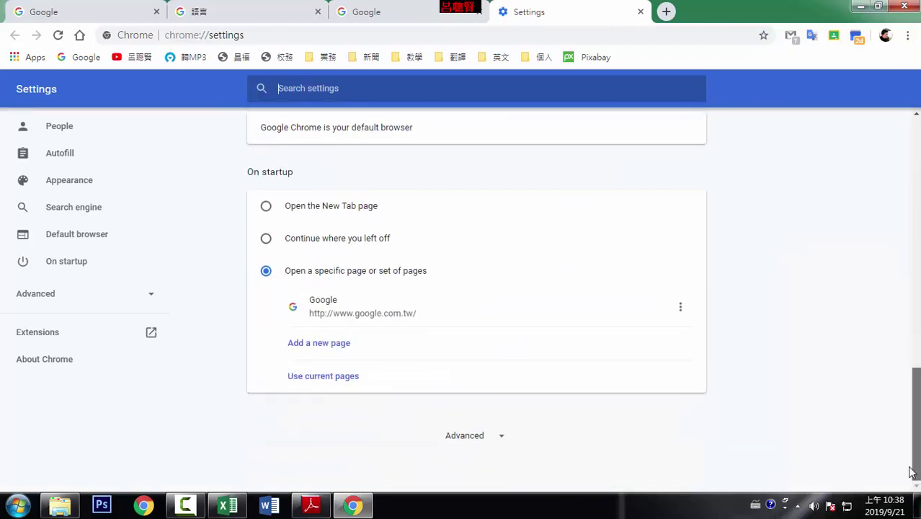
click(465, 438)
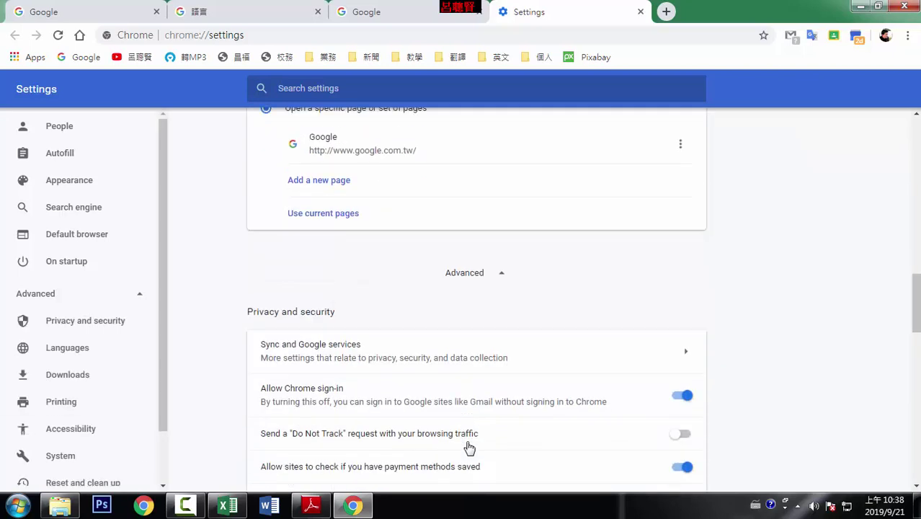
drag(915, 330, 916, 370)
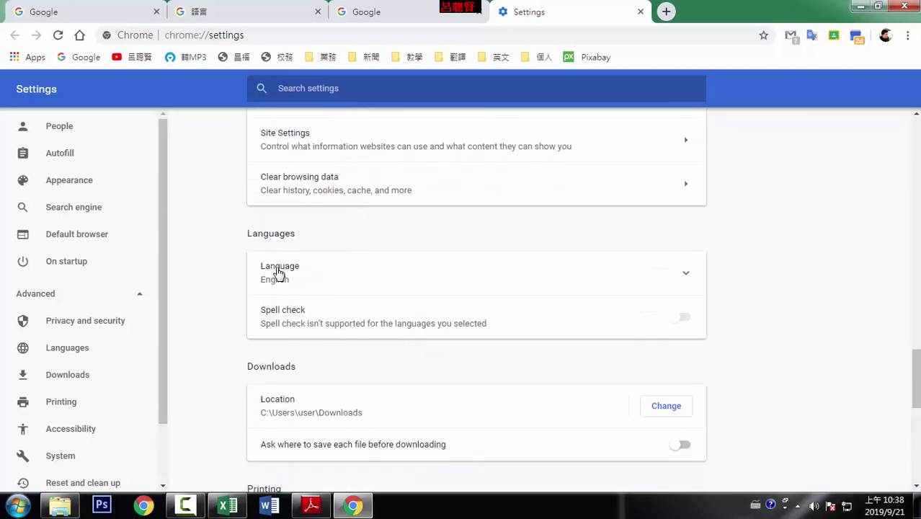
click(287, 273)
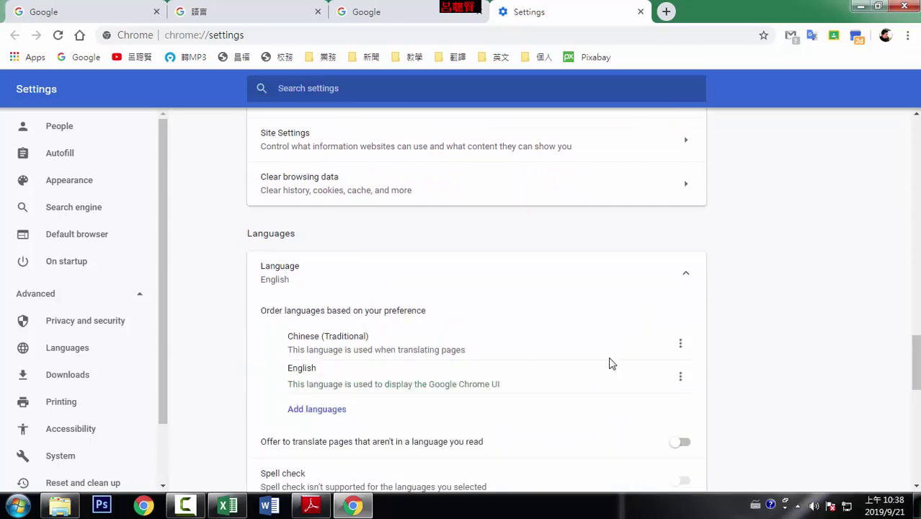
- Display Chrome in Chinese (Traditional) and relaunch the browser
click(681, 344)
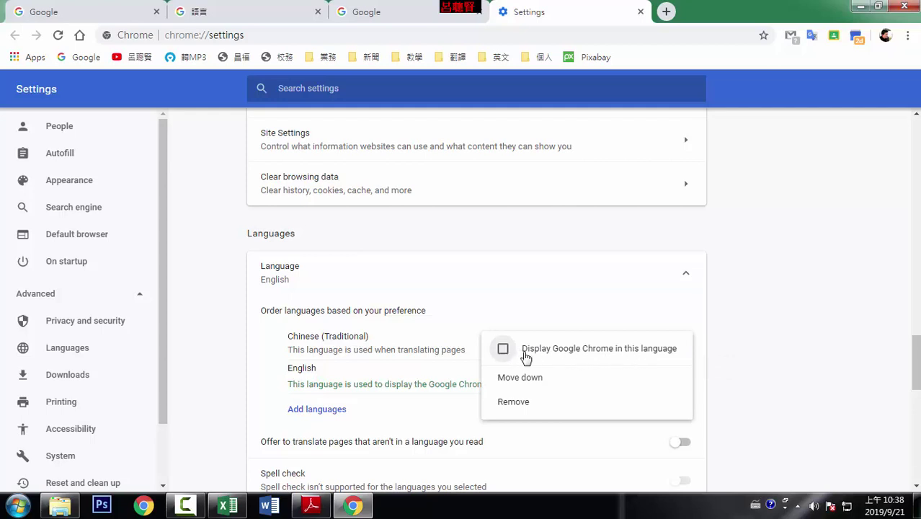
click(503, 348)
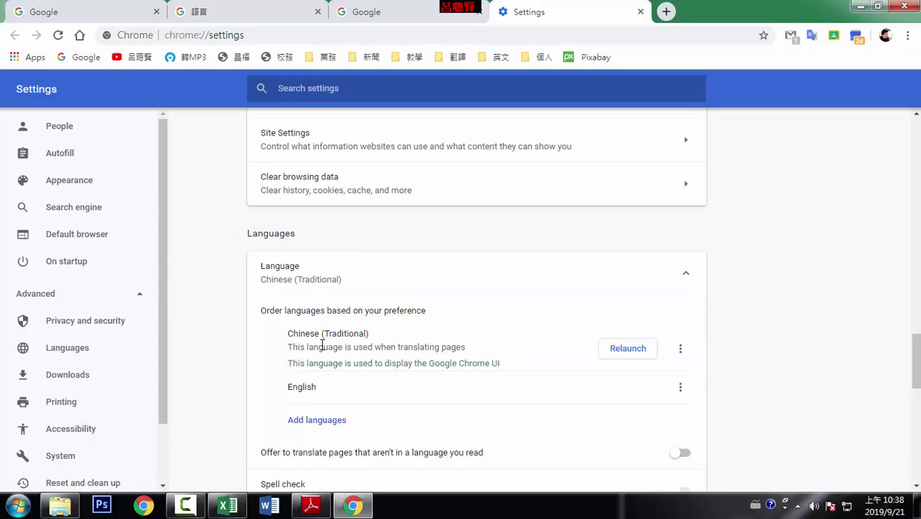
click(629, 352)
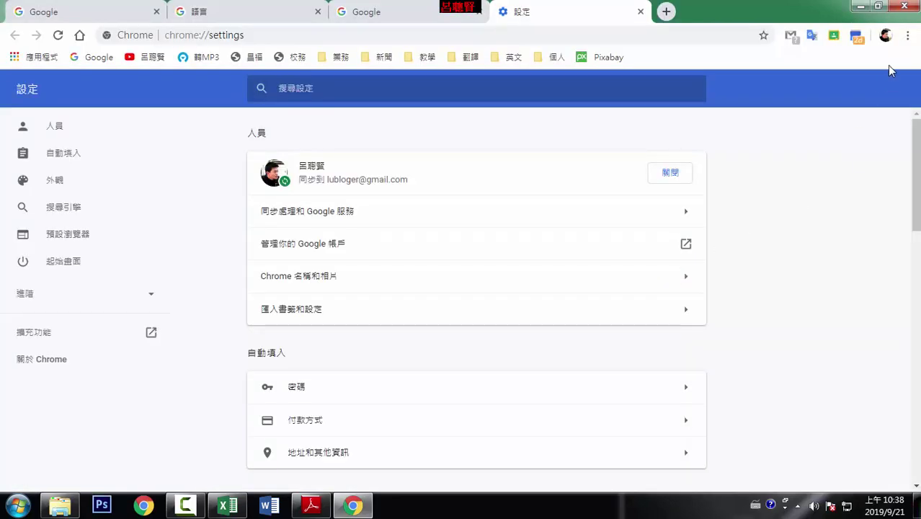
- Load the Google homepage, now in Chinese, and look over its account and apps panels
click(909, 36)
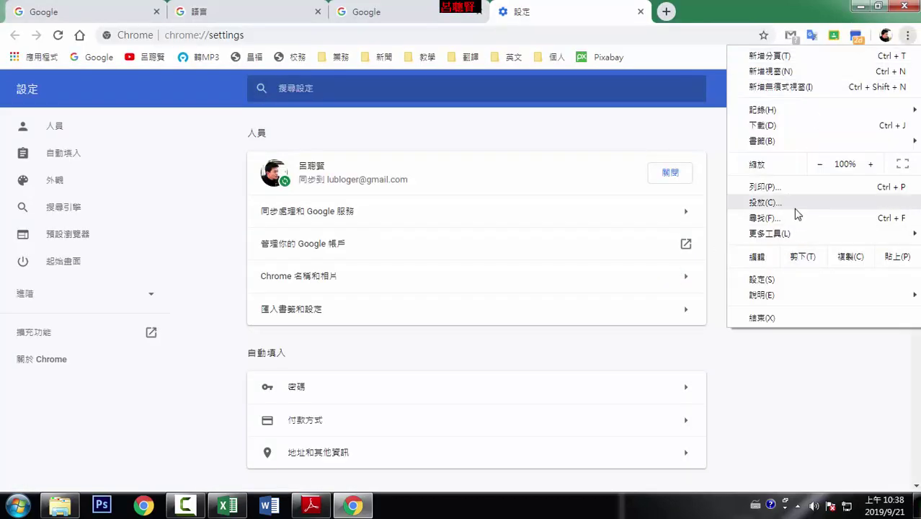
click(812, 382)
click(100, 57)
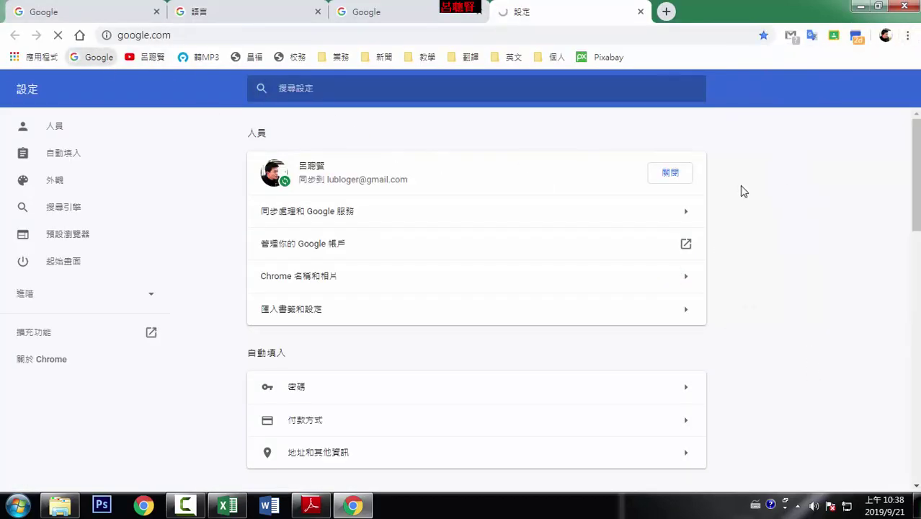
click(888, 105)
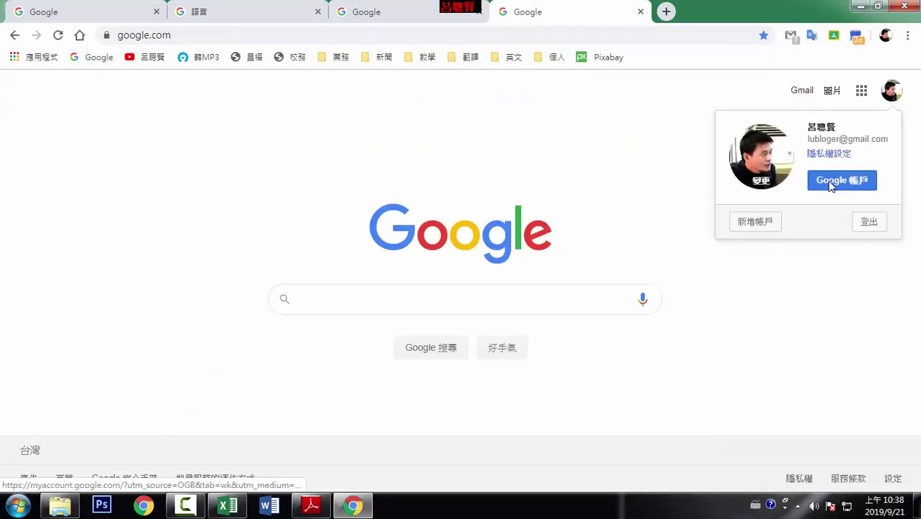
click(749, 89)
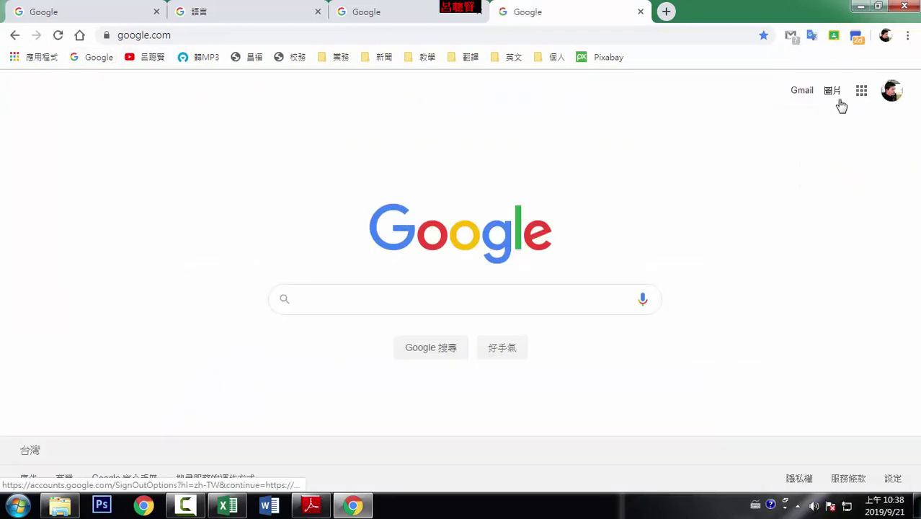
click(862, 92)
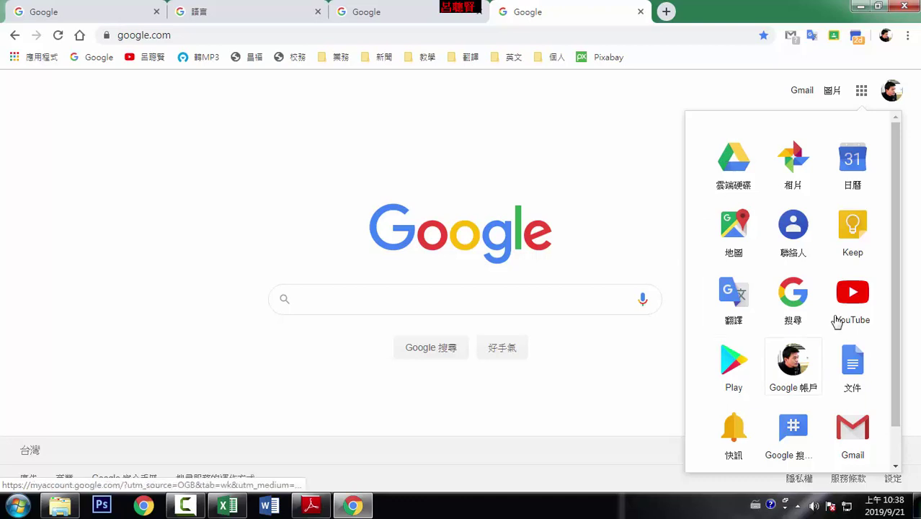
click(757, 96)
- Recheck the account and apps panels, then open Chrome's settings in a new tab
click(907, 36)
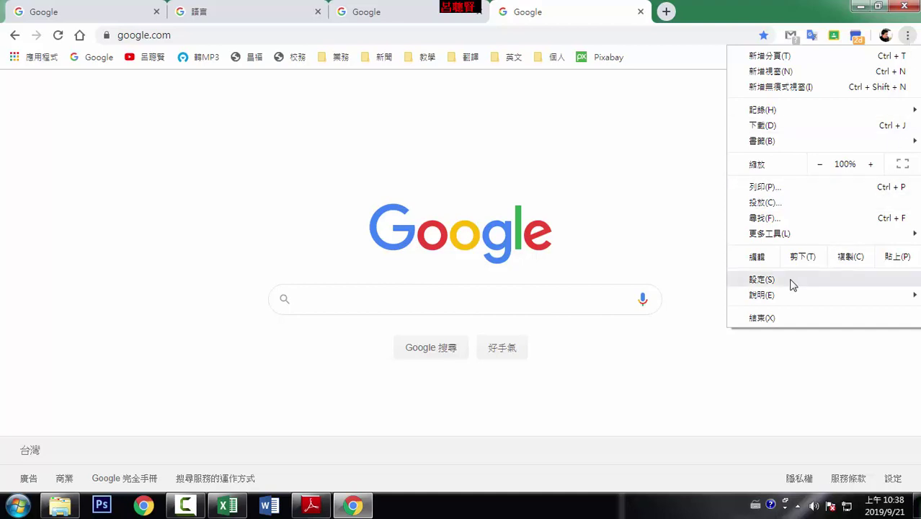
click(631, 220)
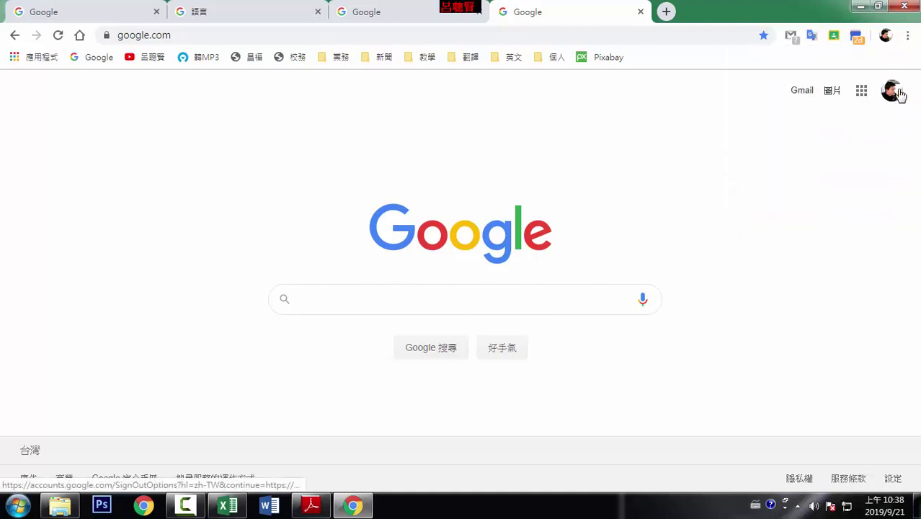
click(892, 91)
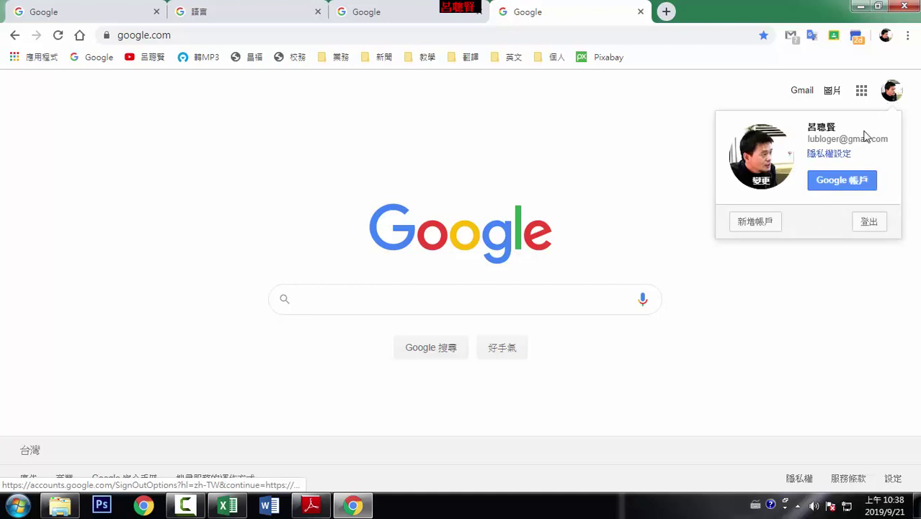
click(861, 90)
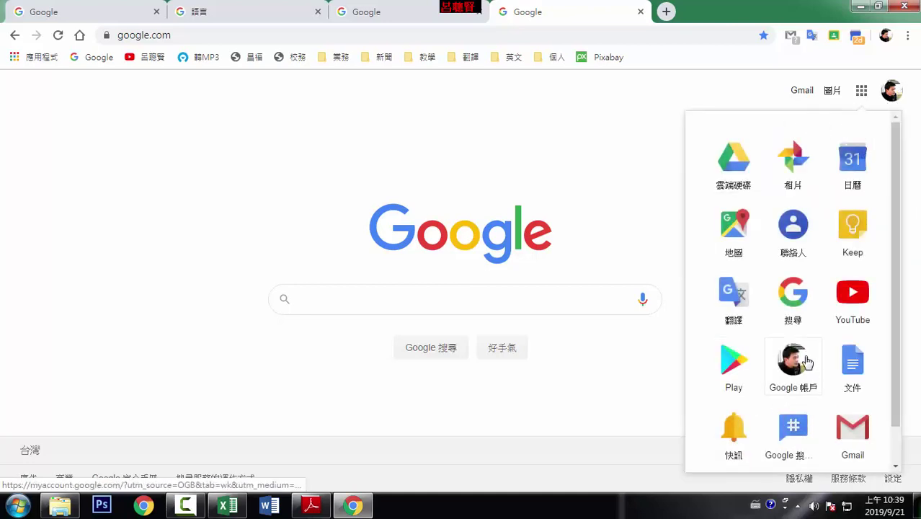
click(628, 164)
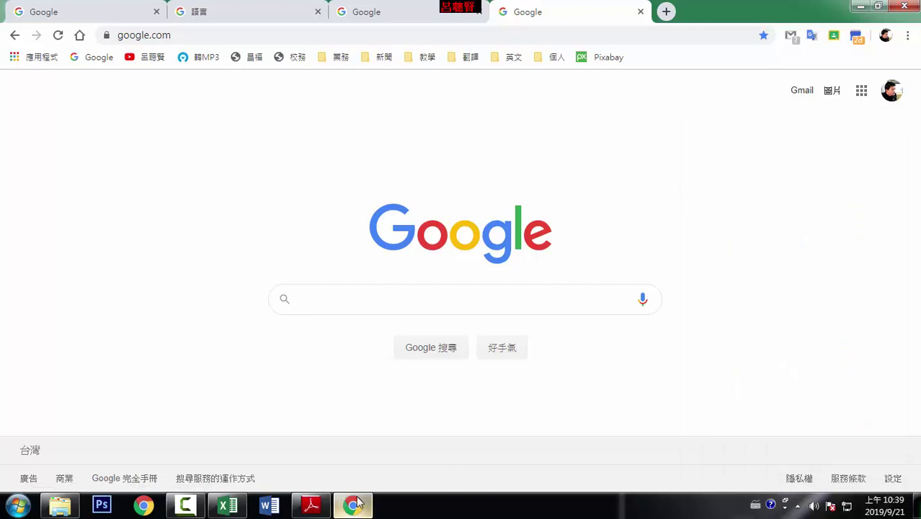
click(908, 38)
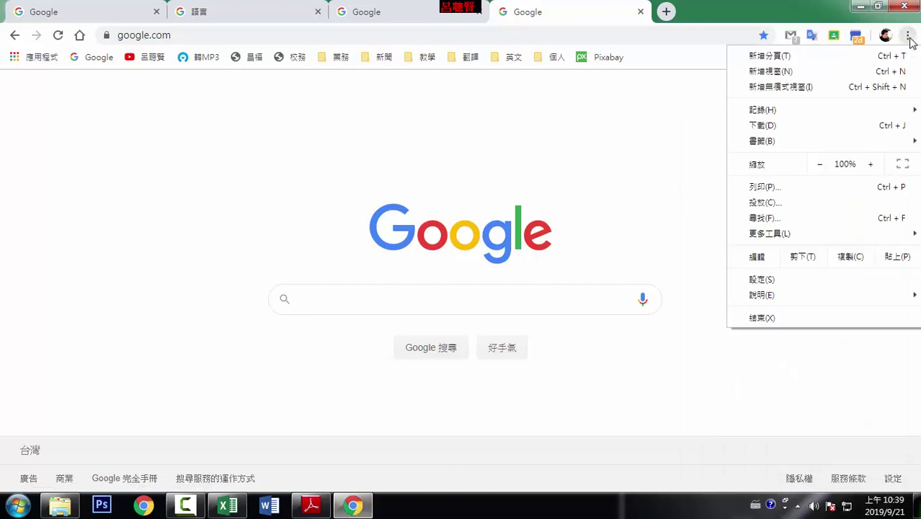
click(764, 280)
- Expand the advanced settings and scroll to the 語言 section showing 中文（繁體）
scroll(616, 432, down, 10)
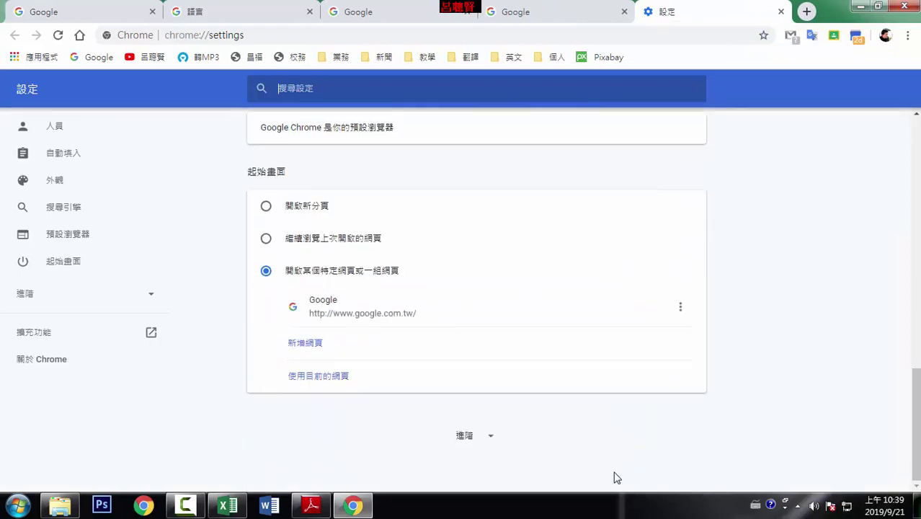
click(467, 436)
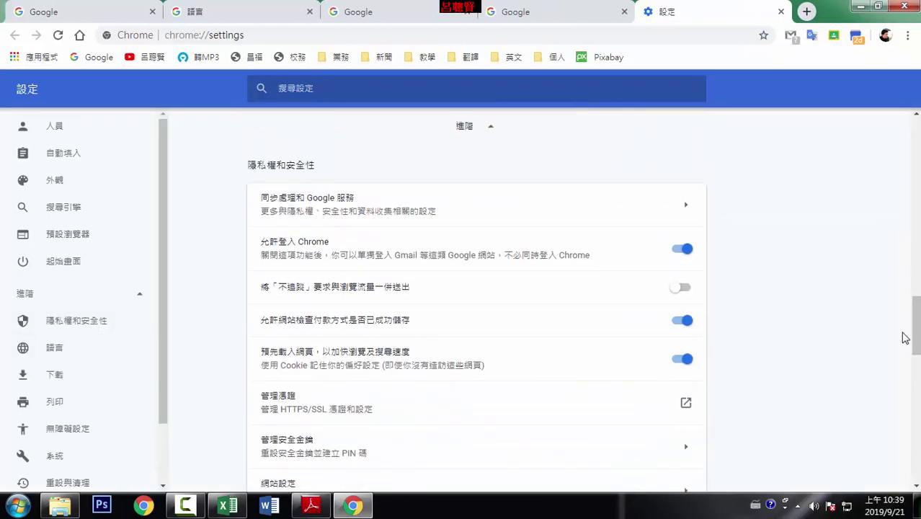
drag(915, 335, 915, 388)
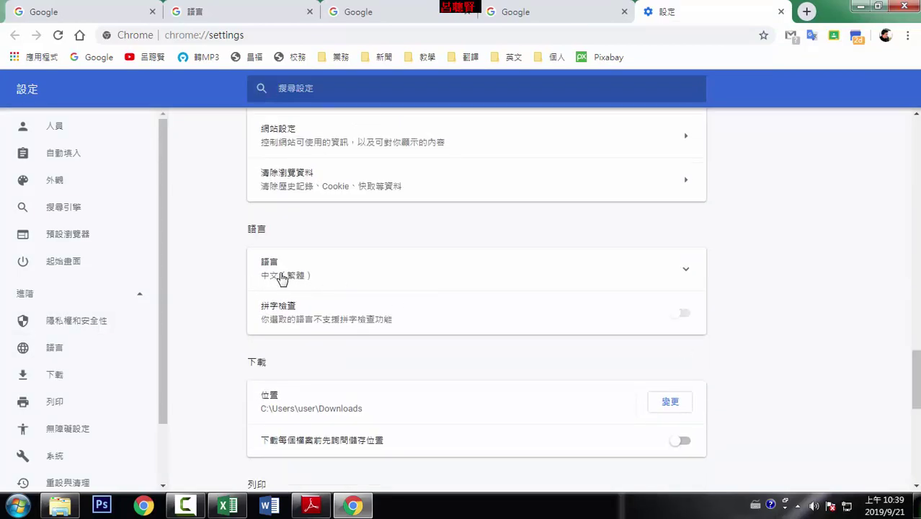